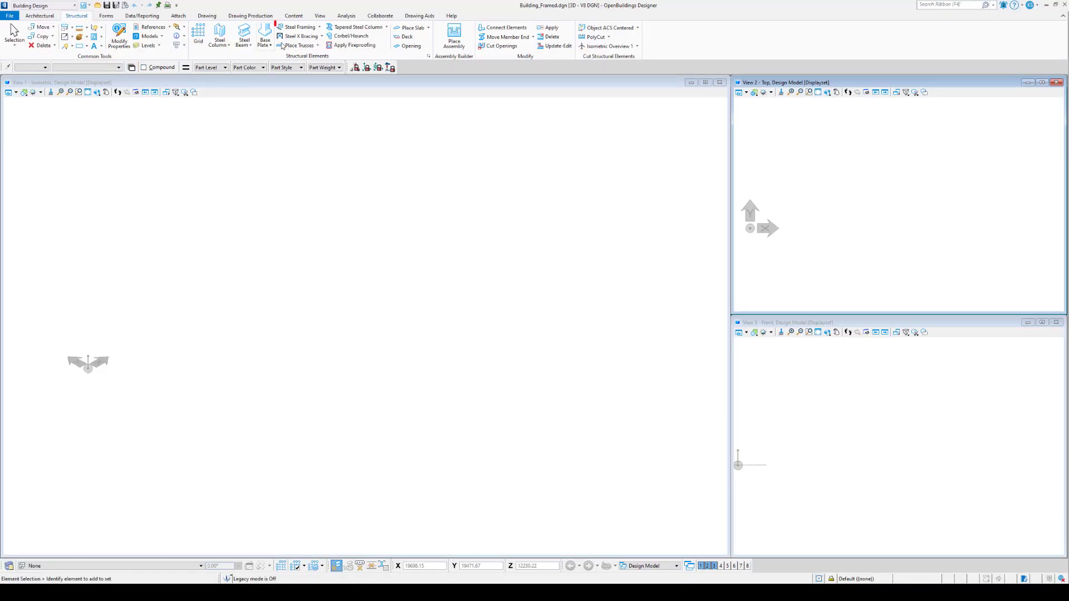
# Step: Choose Framed Building from the Steel Framing dropdown to open Place Steel Framed Building
pyautogui.click(319, 27)
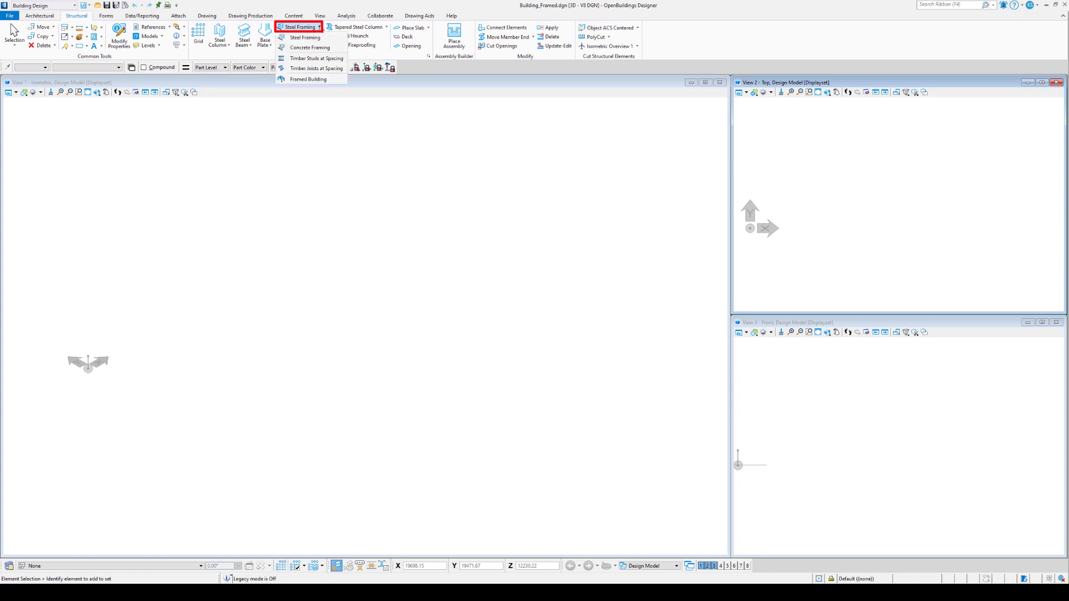
pyautogui.click(327, 80)
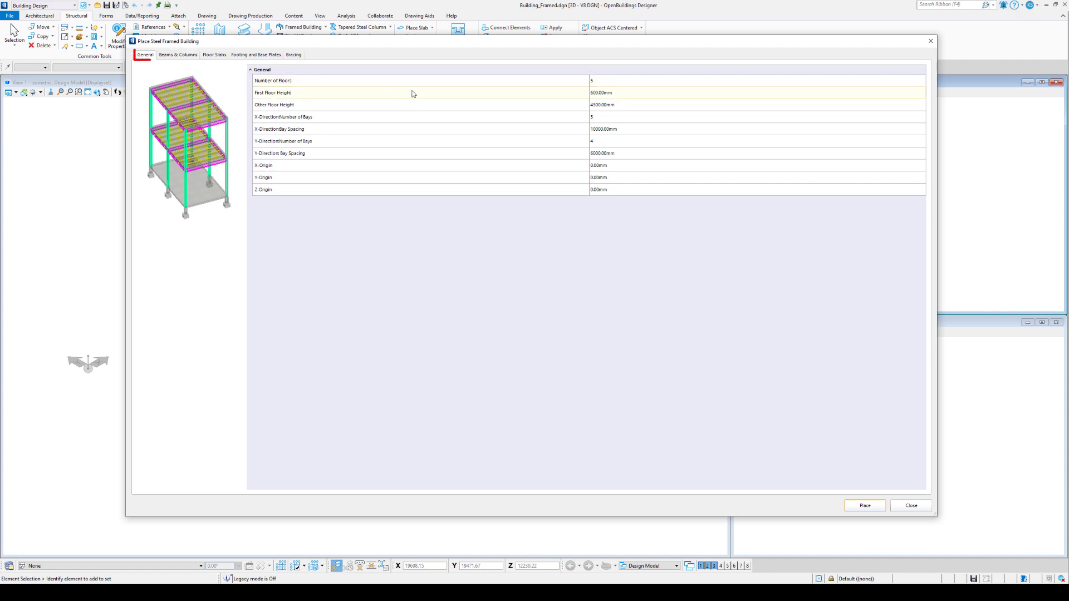
# Step: Set 3 floors, 5000mm first floor height, 4 X bays at 8000mm spacing and 2 Y bays
pyautogui.click(606, 84)
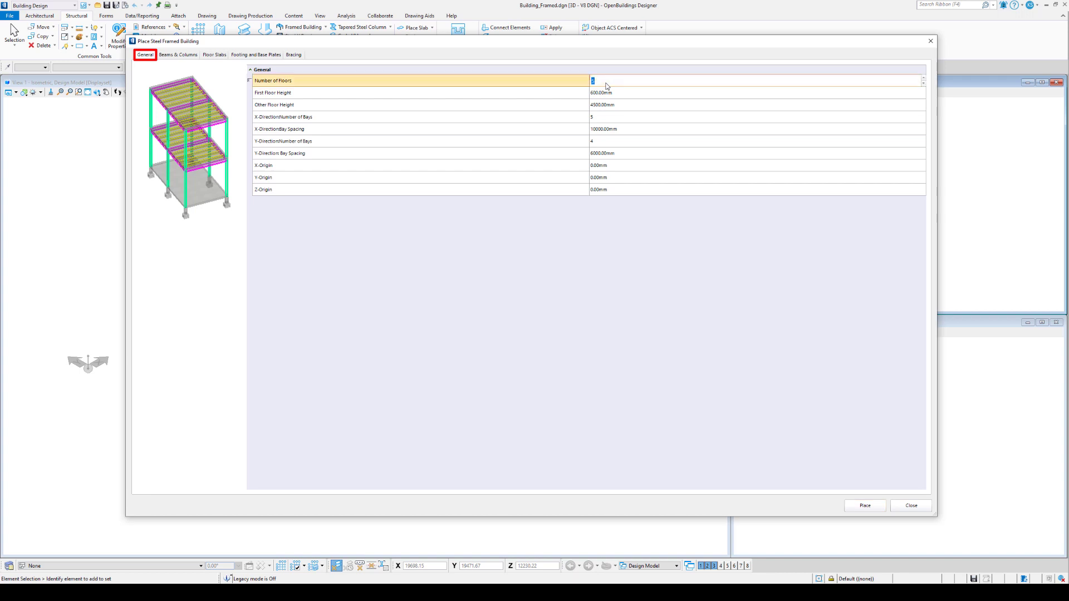
pyautogui.click(622, 93)
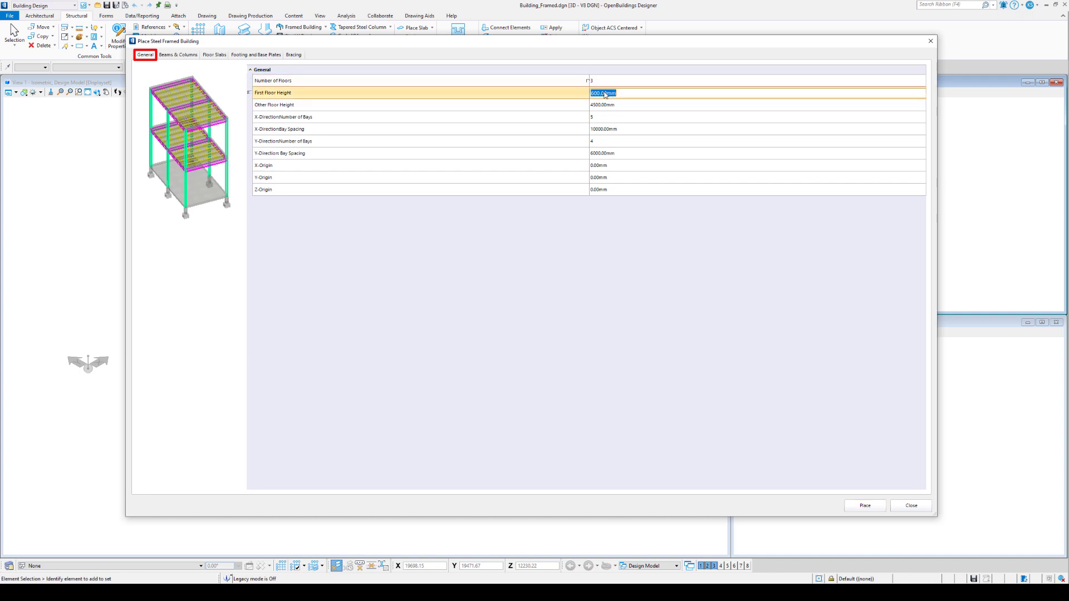
pyautogui.write('5000')
pyautogui.click(622, 106)
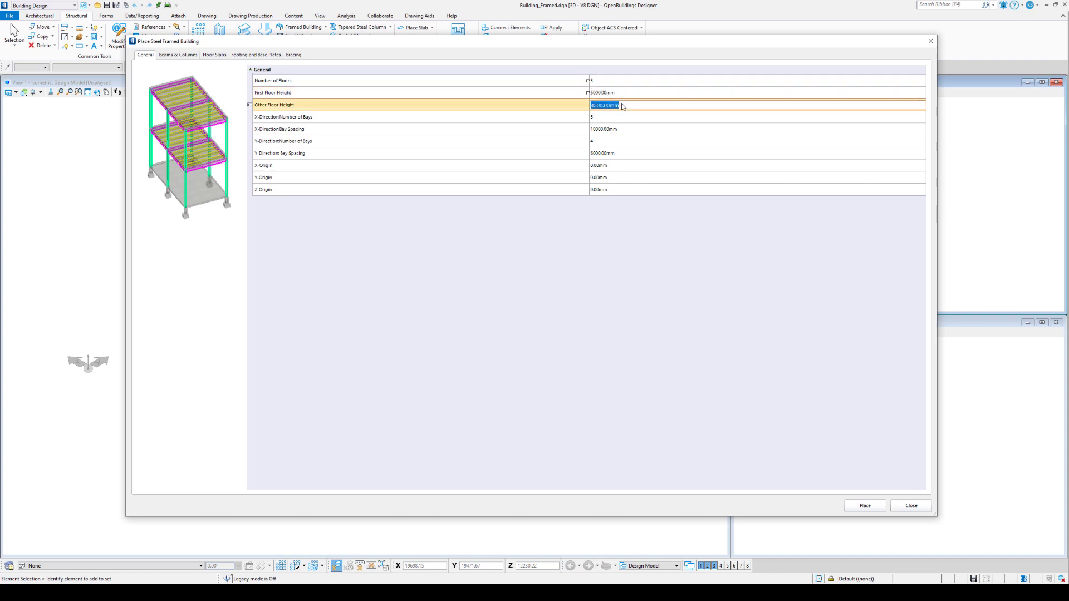
pyautogui.click(620, 118)
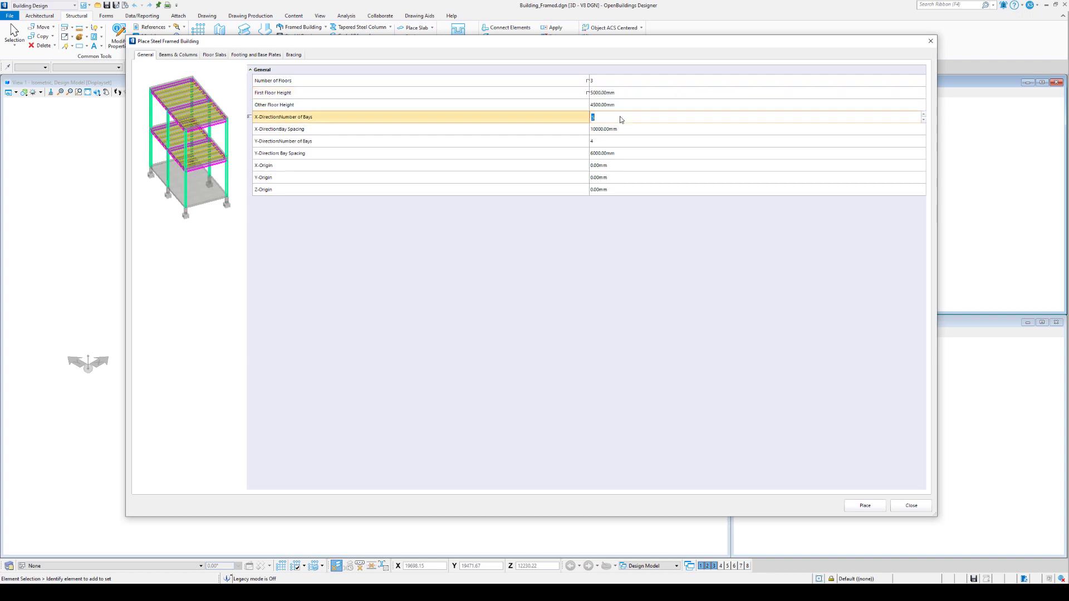
pyautogui.write('4')
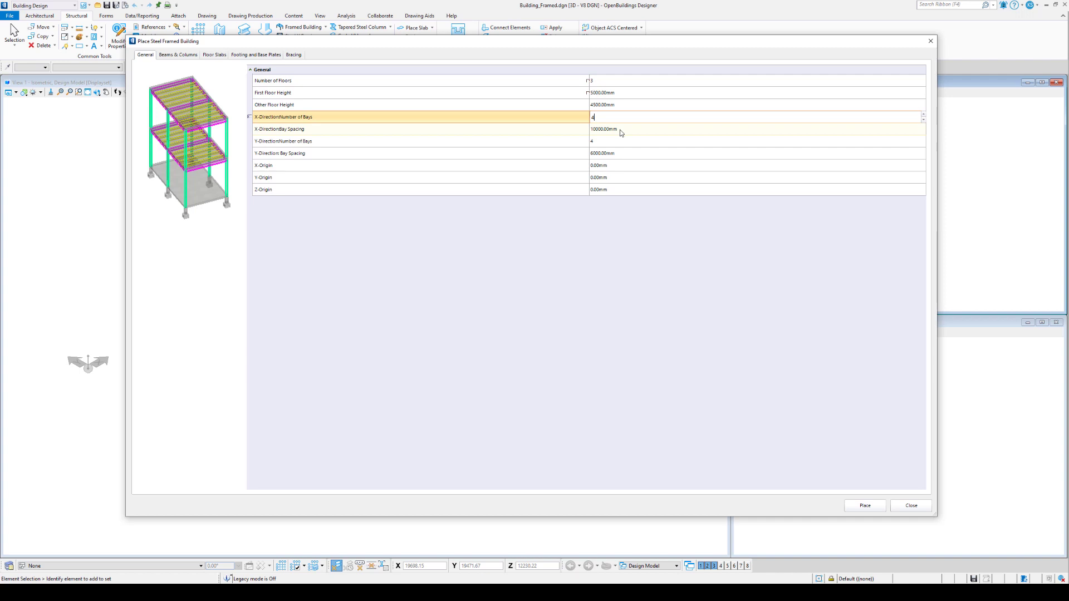
pyautogui.click(620, 132)
pyautogui.write('8000')
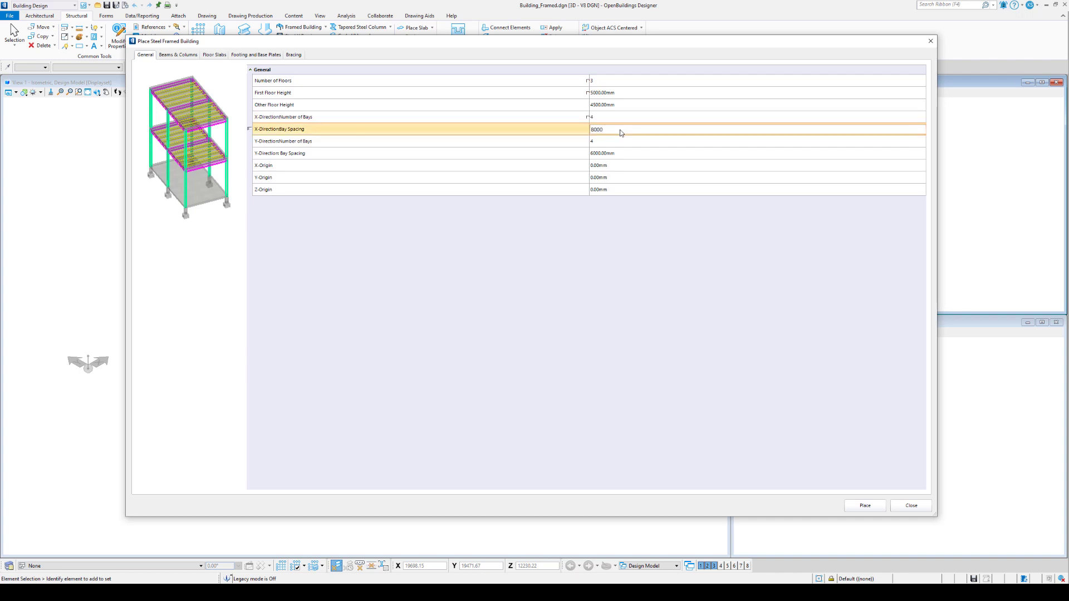
pyautogui.click(619, 141)
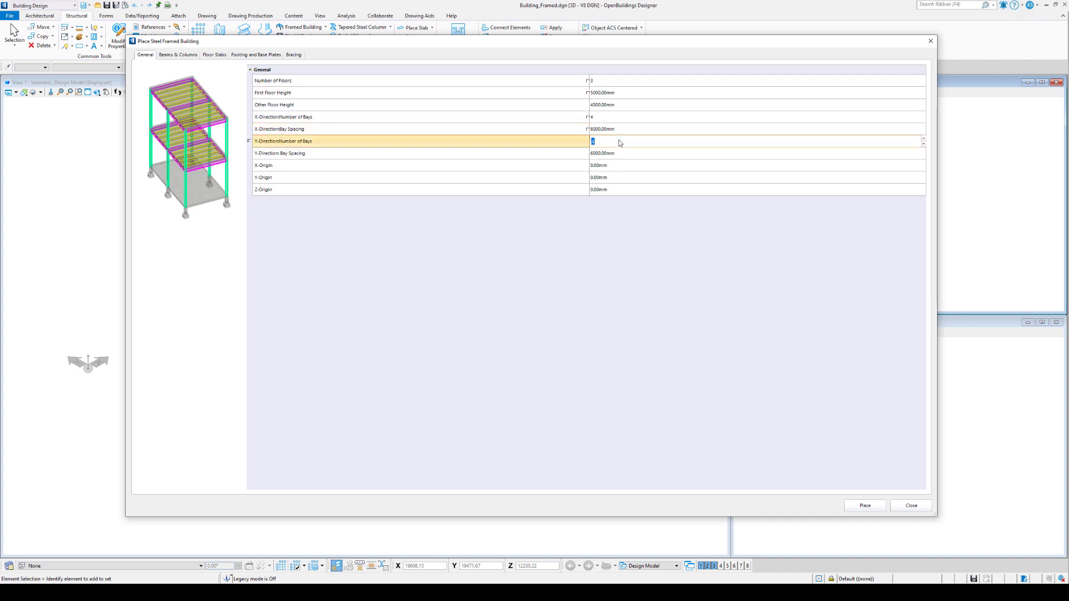
pyautogui.write('2')
pyautogui.click(184, 56)
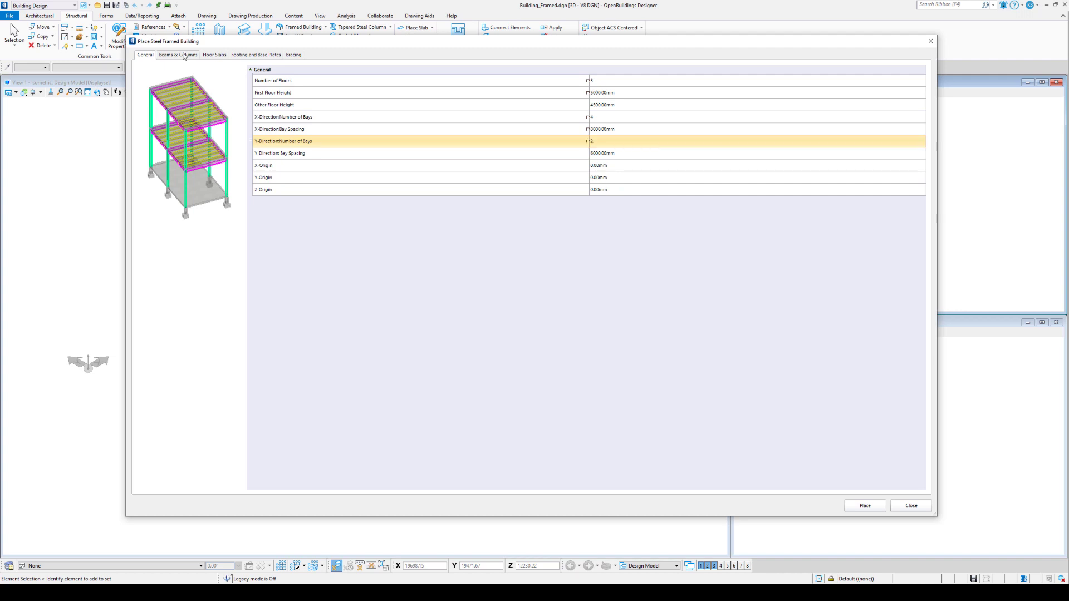
# Step: On the Beams & Columns tab, set the column catalog instance to Example | Main Steel Column
pyautogui.click(184, 56)
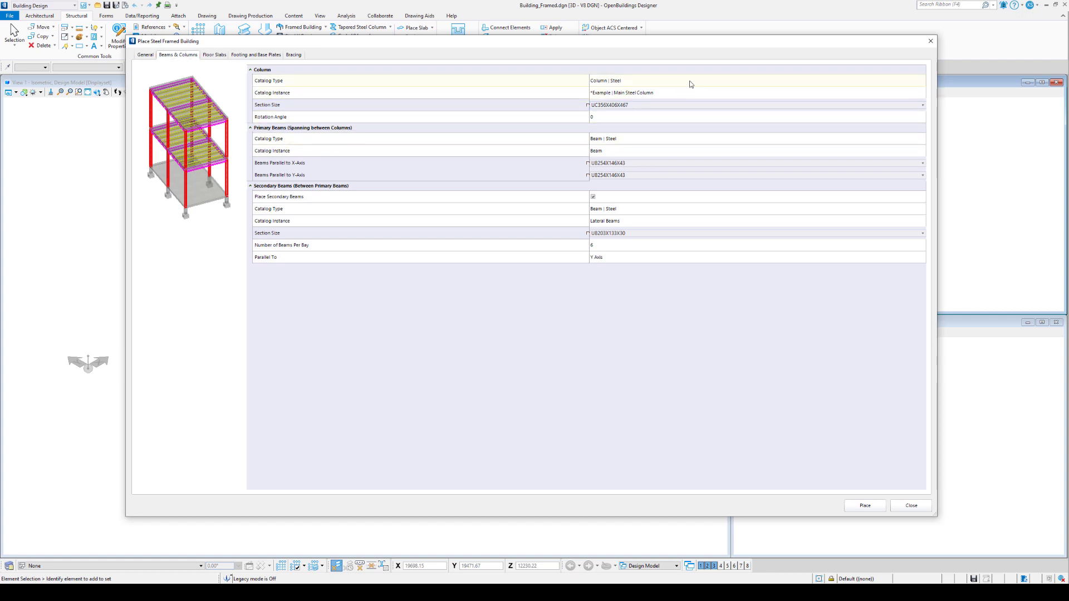
pyautogui.click(707, 94)
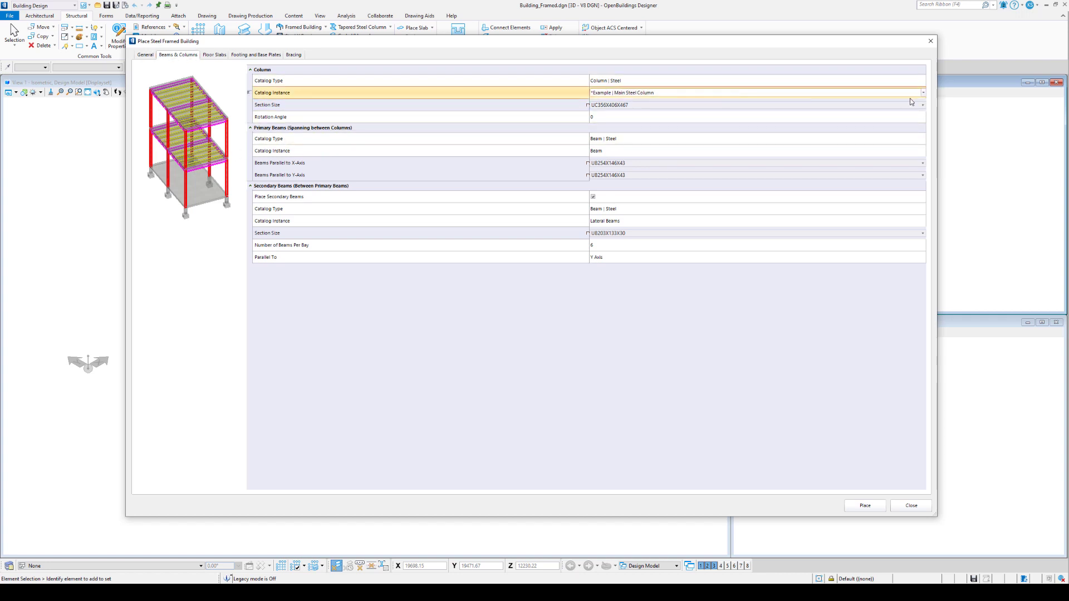
pyautogui.click(923, 93)
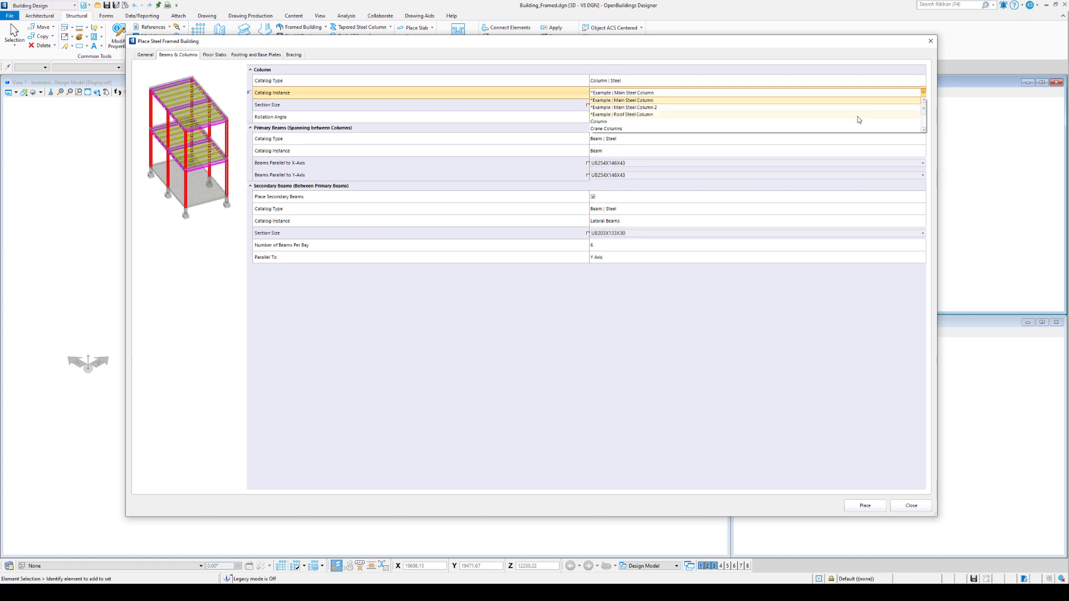
pyautogui.click(852, 101)
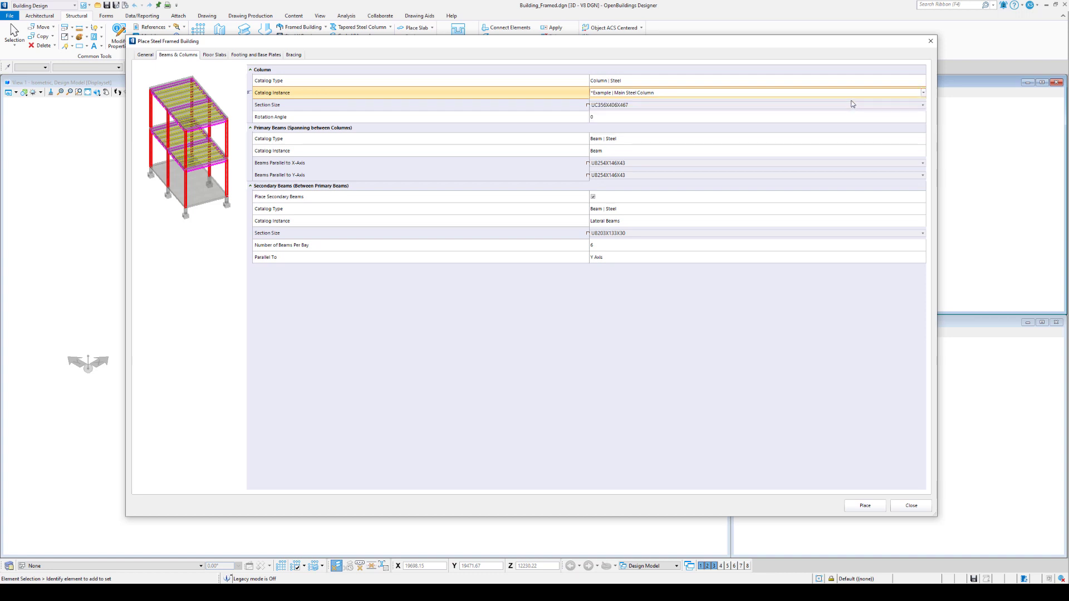
# Step: Pick Standard > BS UC > UC356X368X177 as the column section size
pyautogui.click(914, 105)
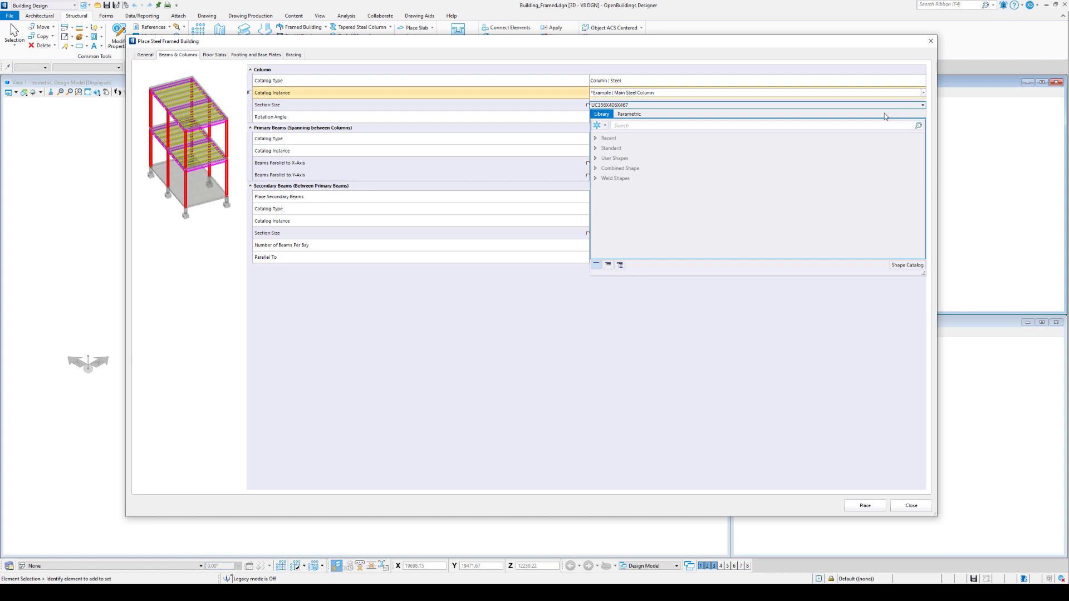
pyautogui.click(595, 149)
pyautogui.scroll(-7, 611, 210)
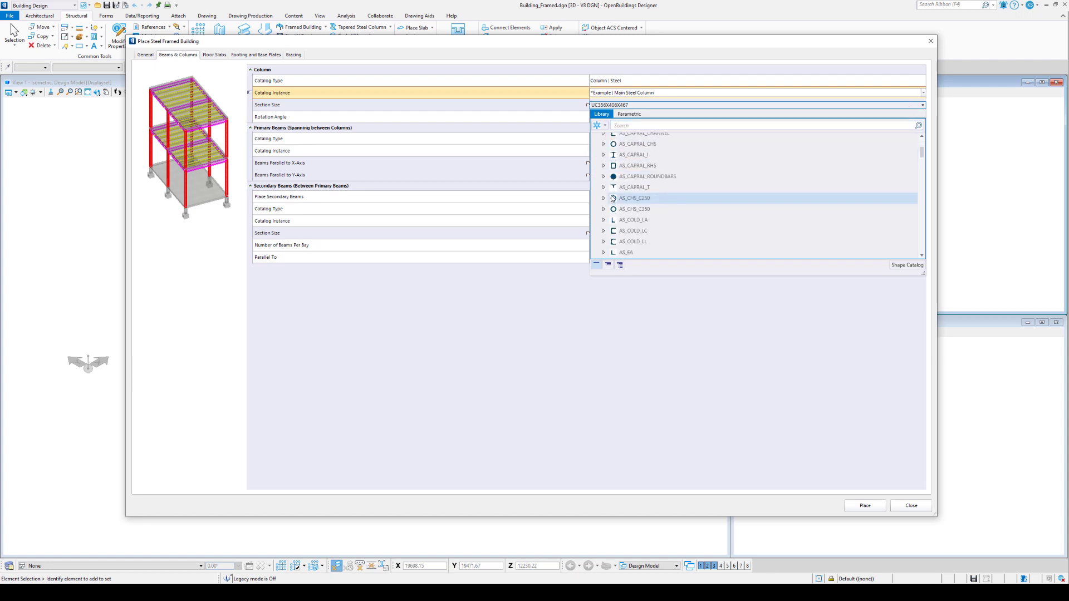
pyautogui.scroll(-3, 611, 211)
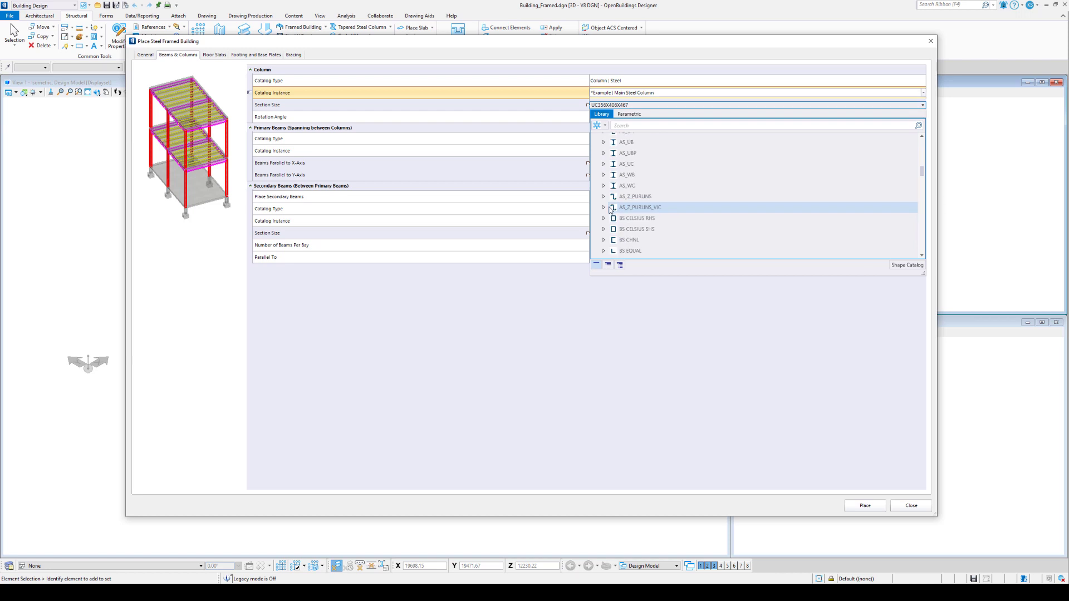
pyautogui.scroll(-3, 610, 210)
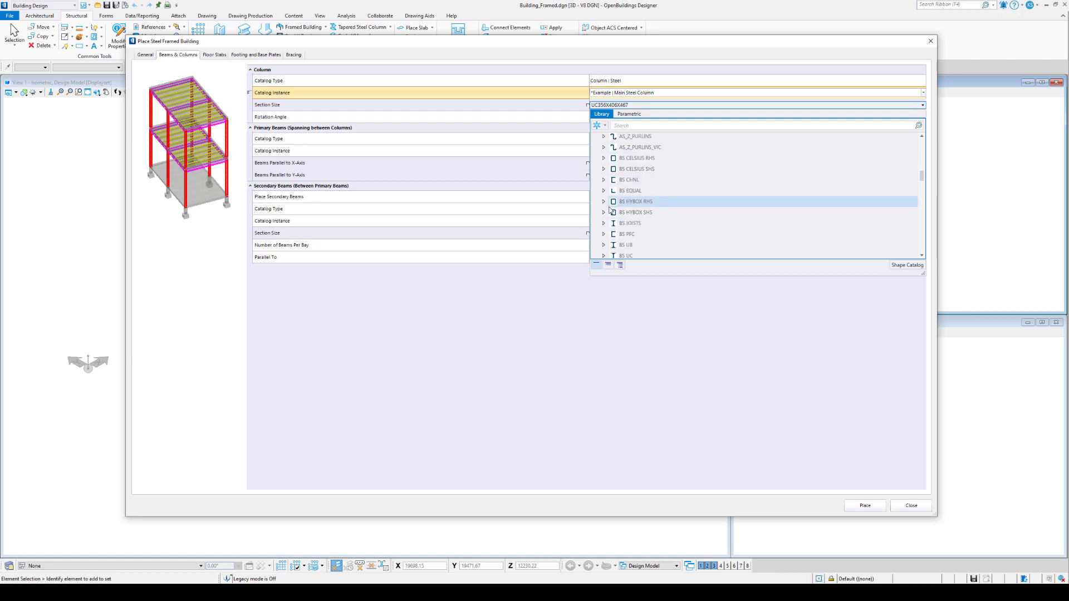
pyautogui.click(603, 225)
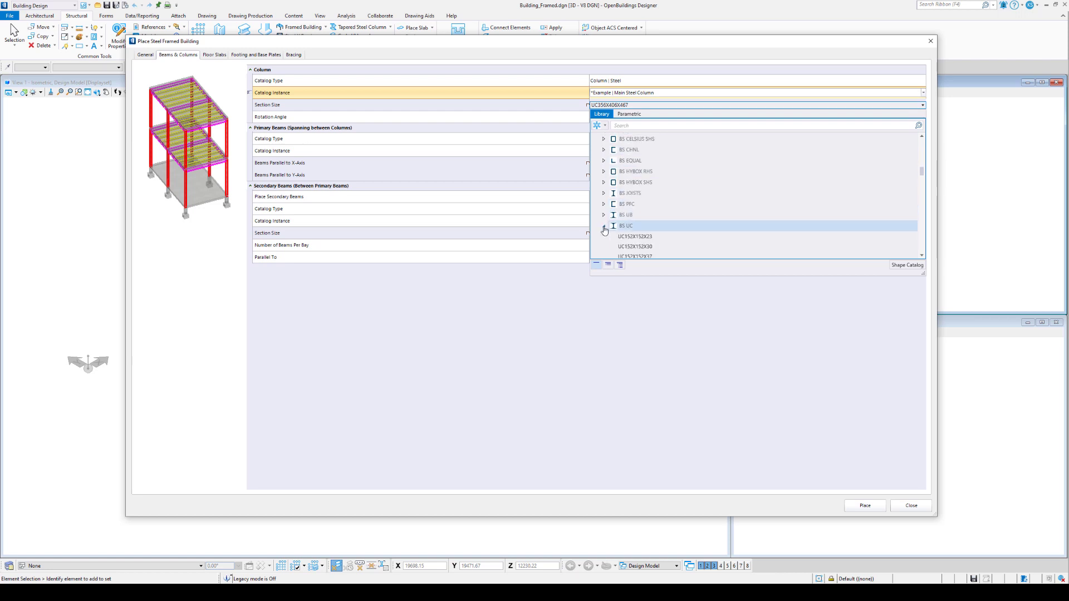
pyautogui.scroll(-2, 632, 239)
pyautogui.scroll(-5, 633, 239)
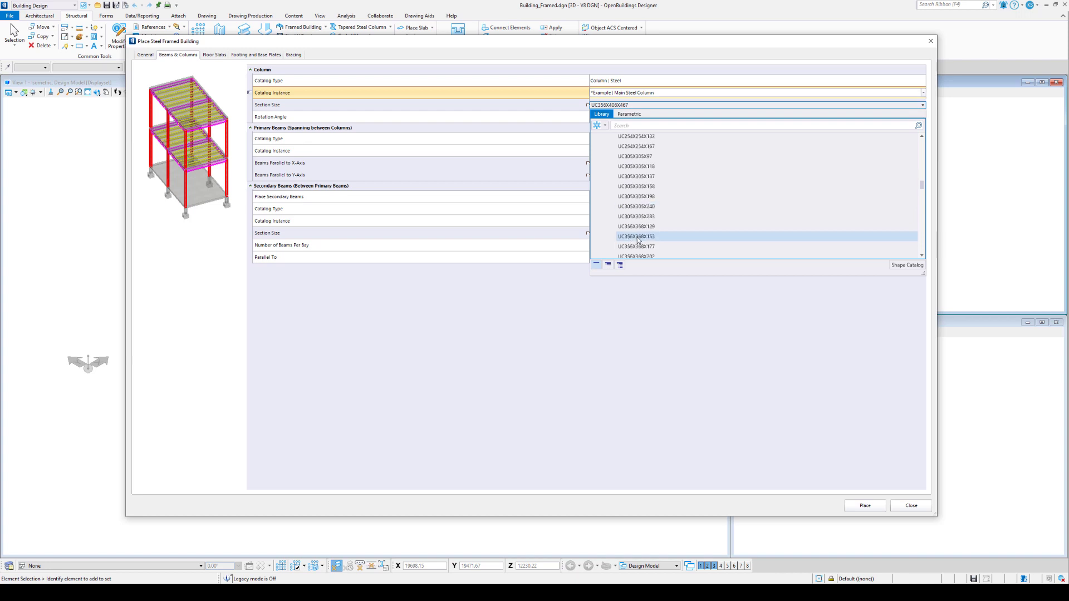
pyautogui.click(652, 246)
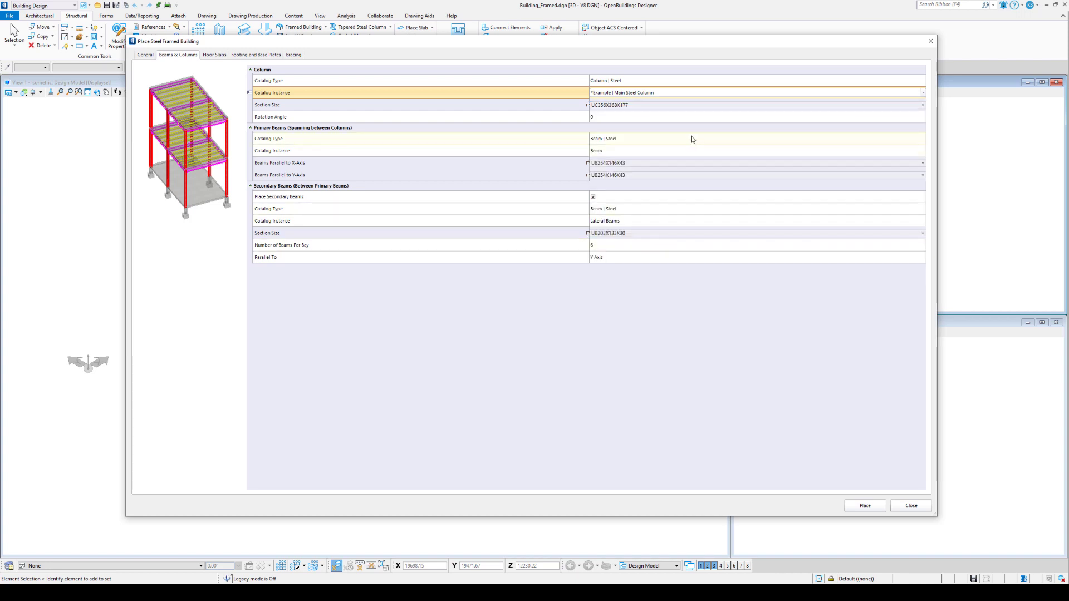
# Step: Set the primary beam catalog instance to Example | Main Steel Beam
pyautogui.click(896, 153)
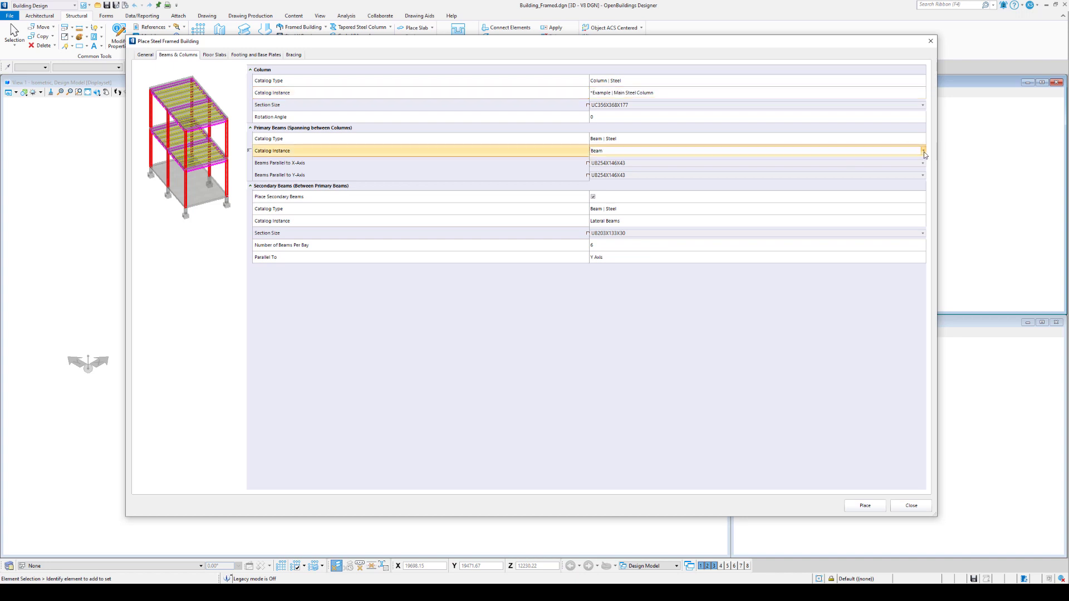
pyautogui.click(924, 151)
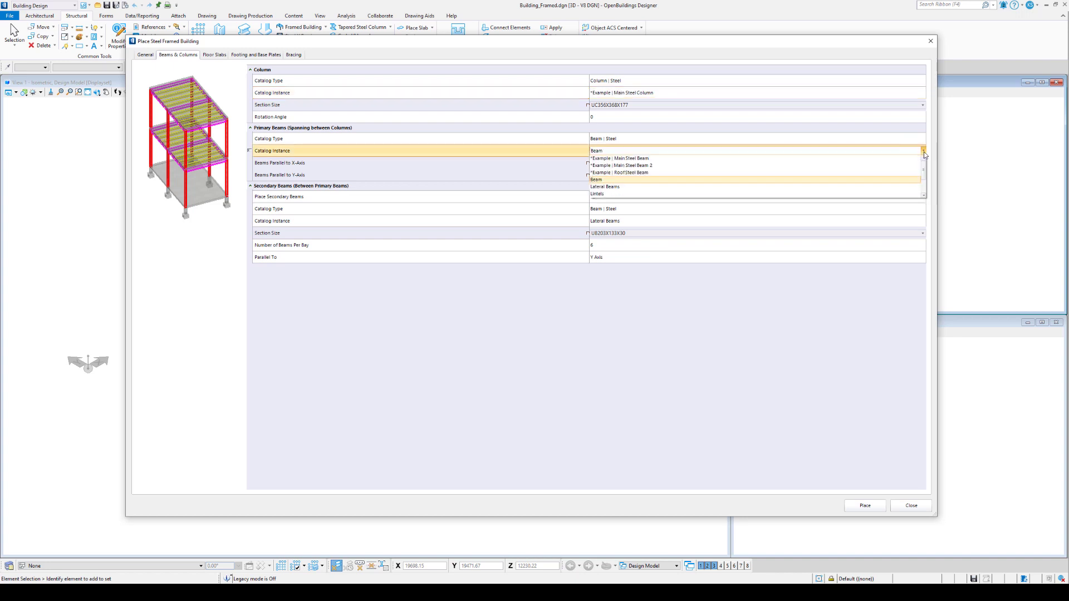
pyautogui.click(856, 161)
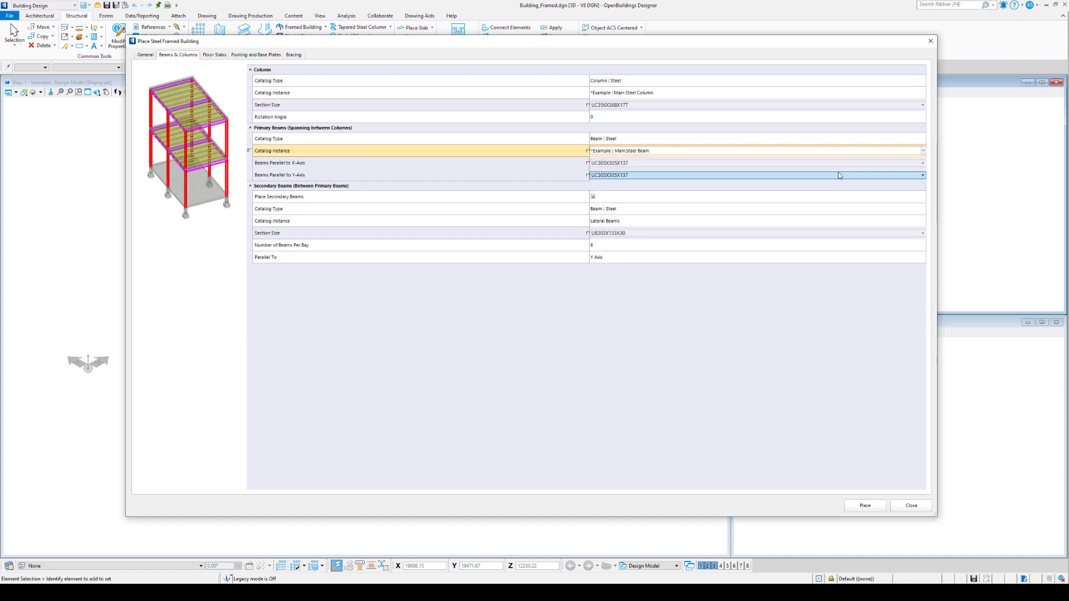
# Step: Use Example | Roof Steel Beam for secondary beams, with 4 beams per bay
pyautogui.click(804, 219)
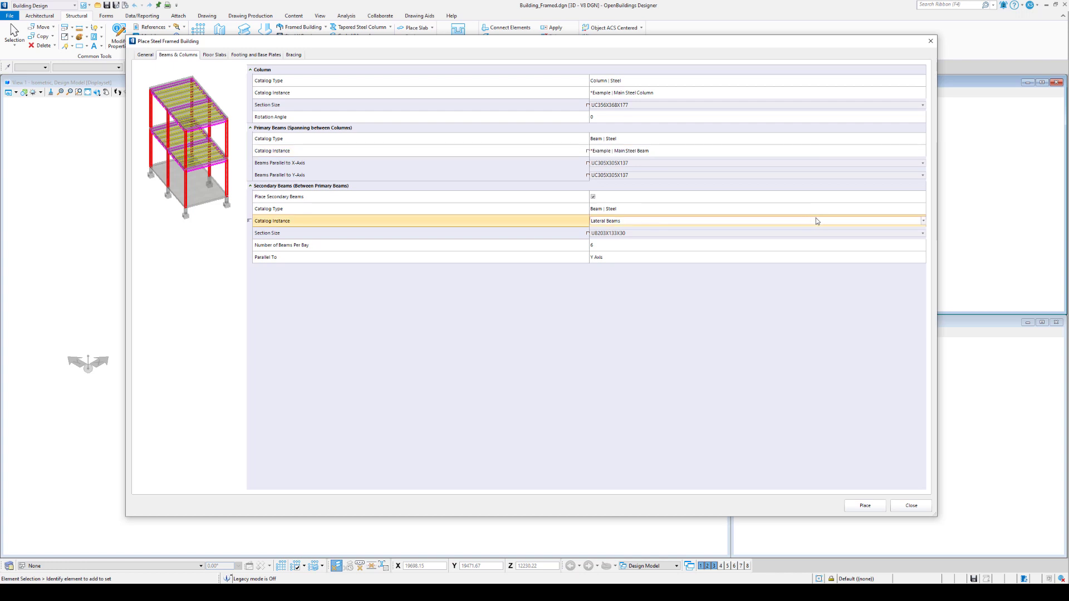
pyautogui.click(923, 221)
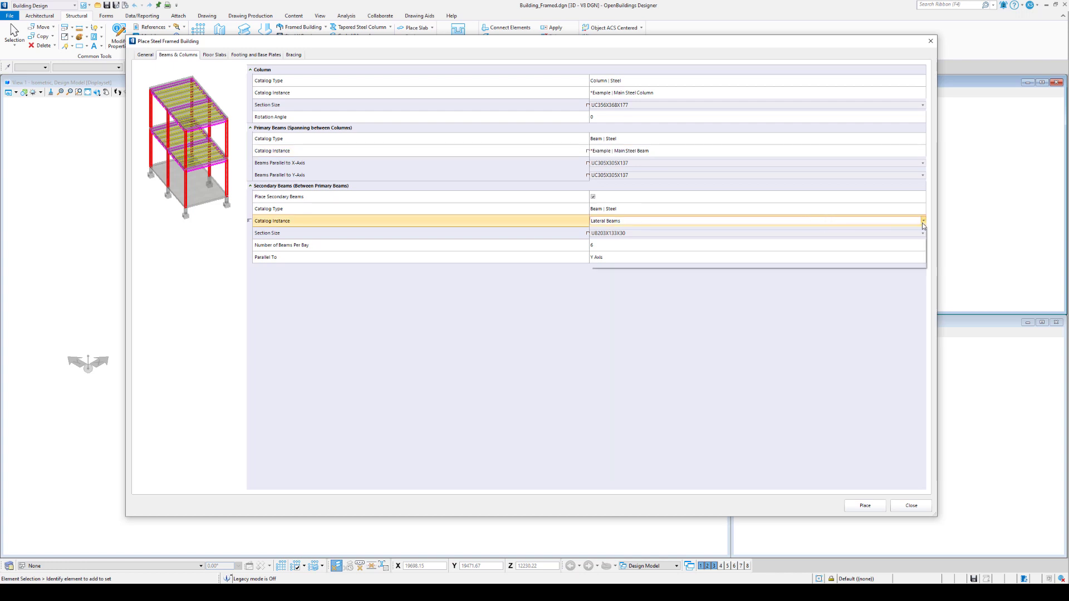
pyautogui.click(811, 244)
pyautogui.click(626, 234)
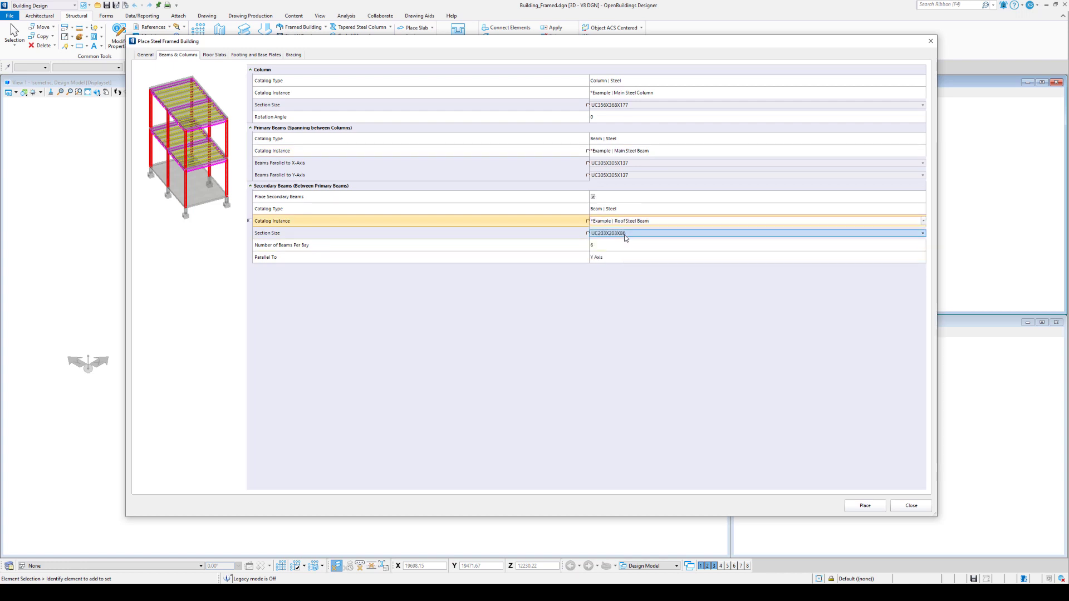
pyautogui.click(607, 246)
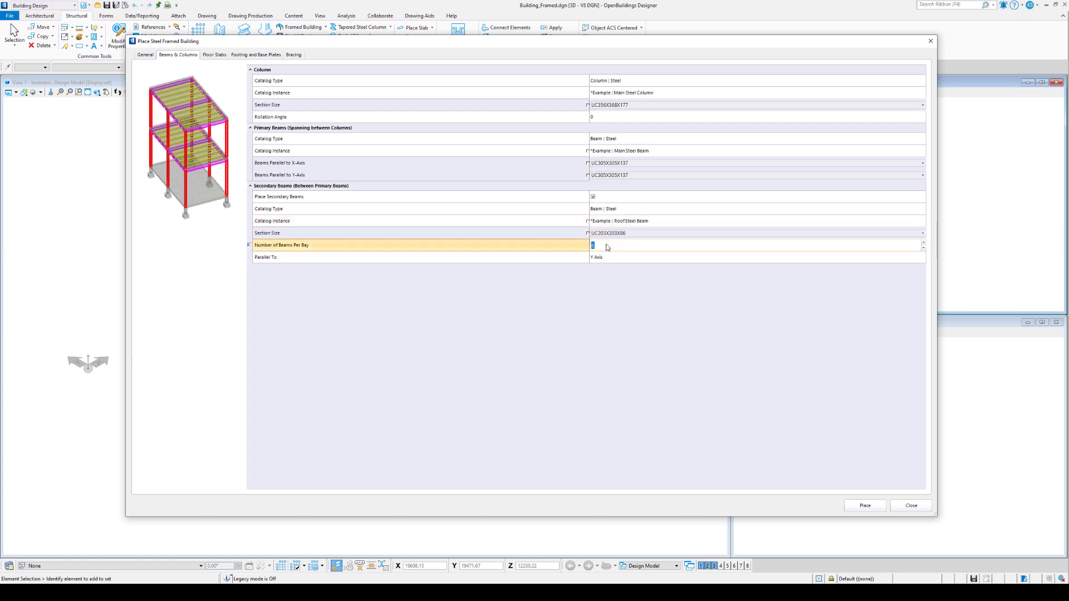
pyautogui.write('4')
pyautogui.click(605, 257)
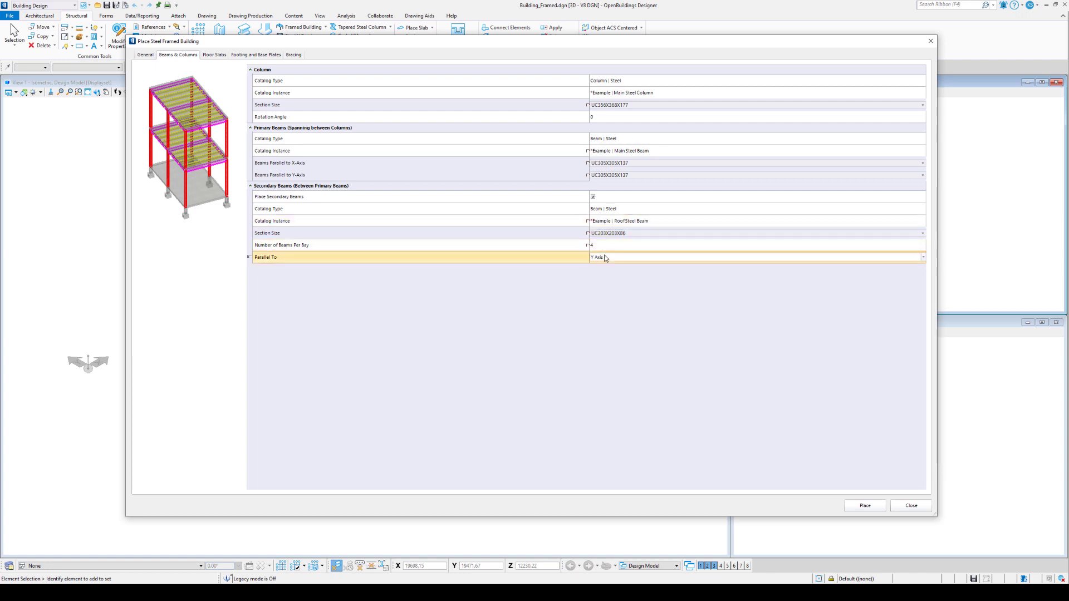
# Step: Uncheck Place Floor Slabs, review the footing and base plate settings, then view the bracing settings
pyautogui.click(222, 56)
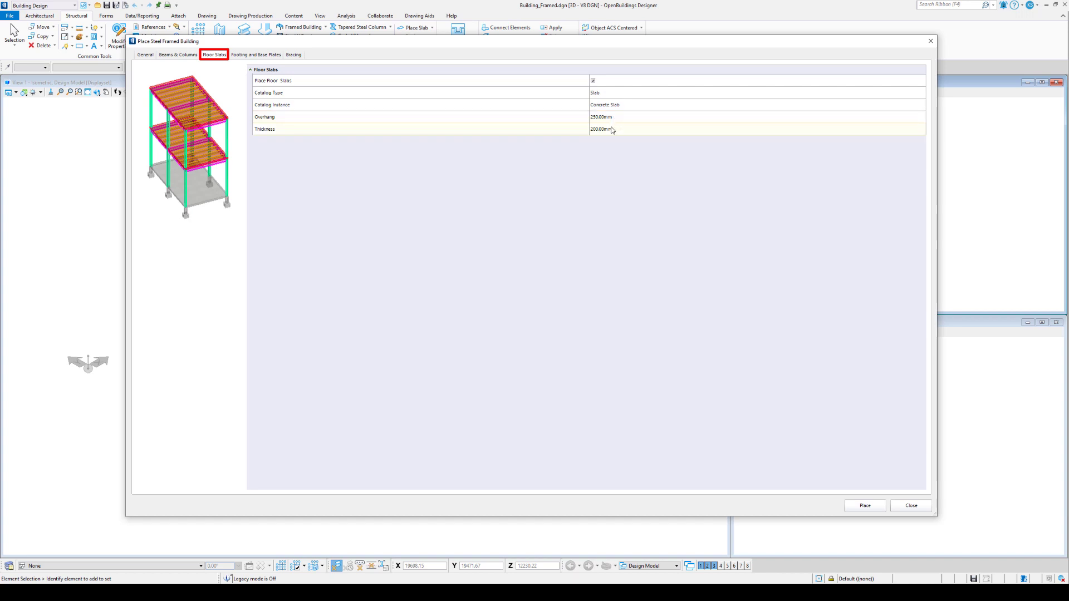
pyautogui.click(593, 81)
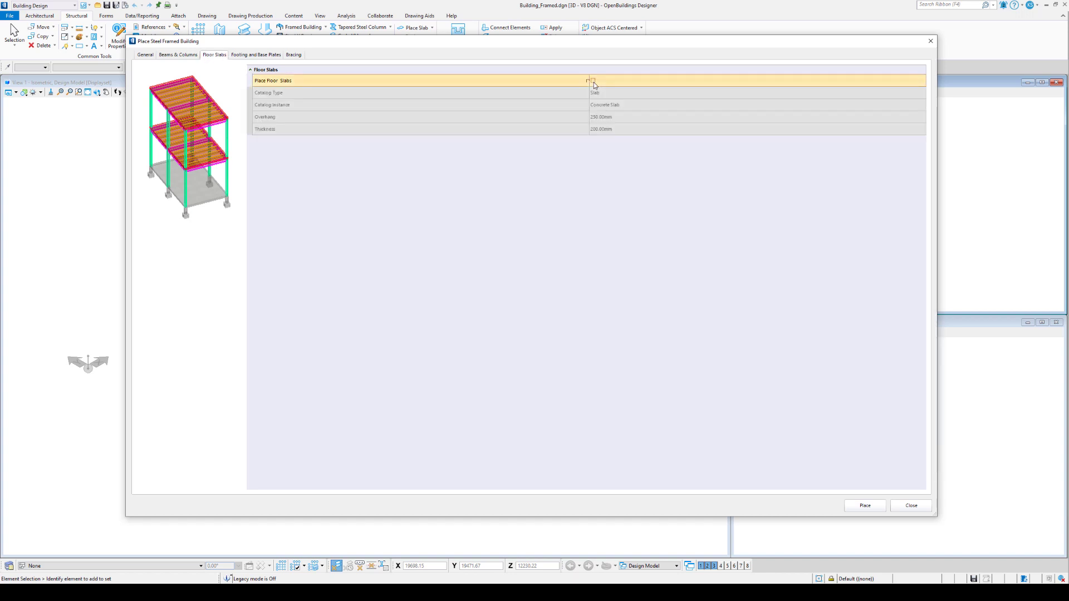
pyautogui.click(260, 56)
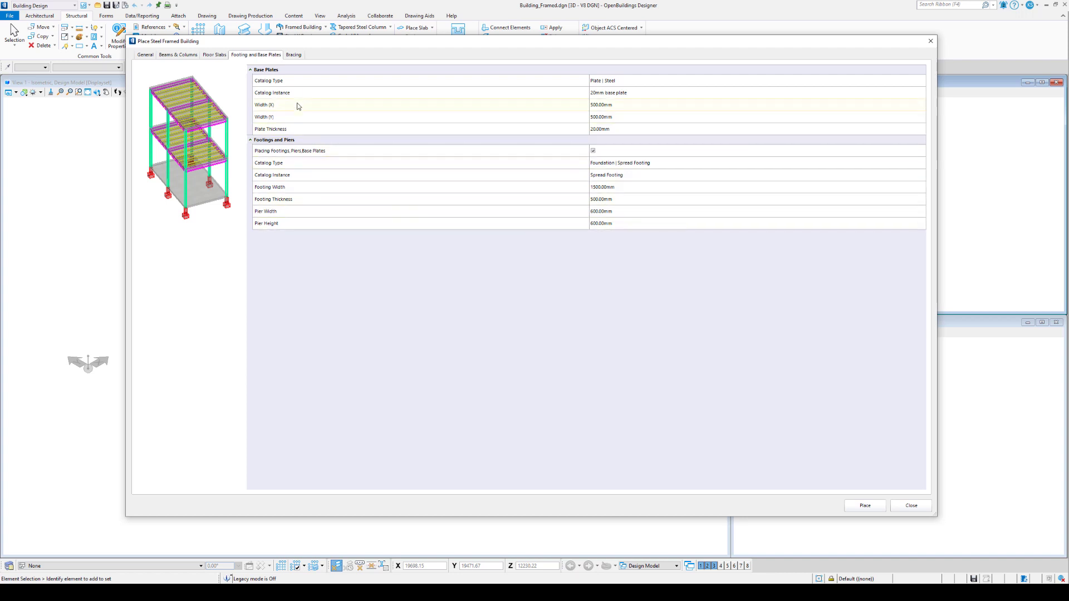
pyautogui.click(293, 55)
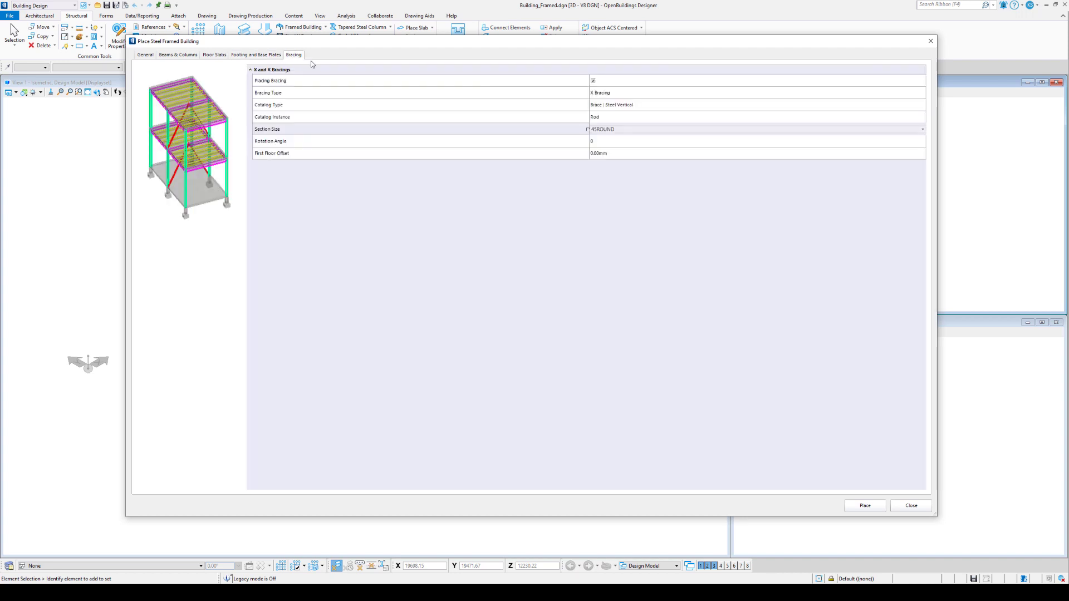
# Step: Choose X Bracing as the bracing type and bring up the shape catalog for the brace section
pyautogui.click(613, 94)
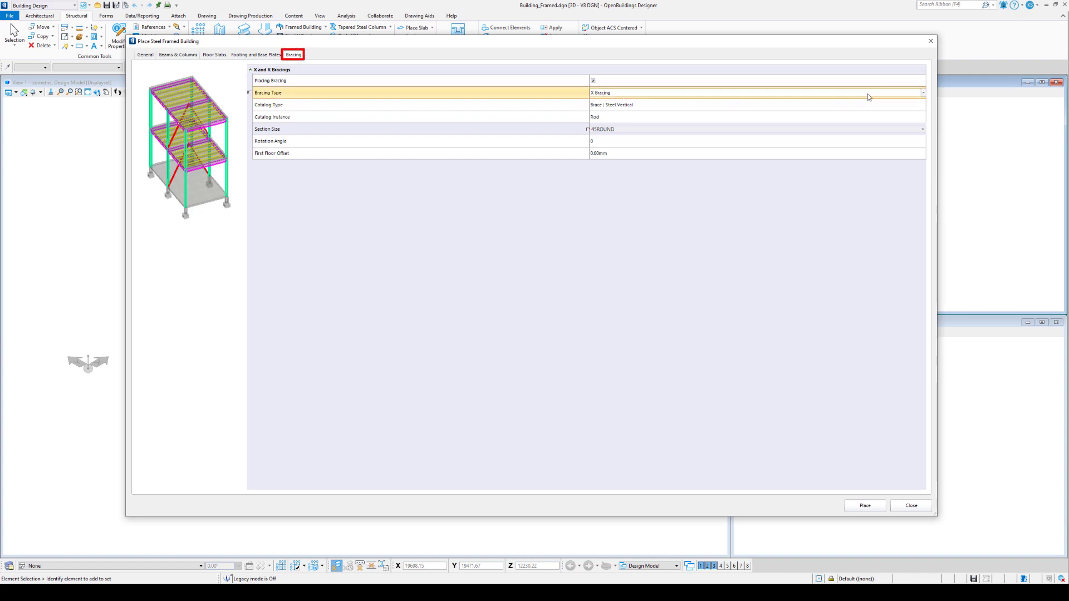
pyautogui.click(922, 93)
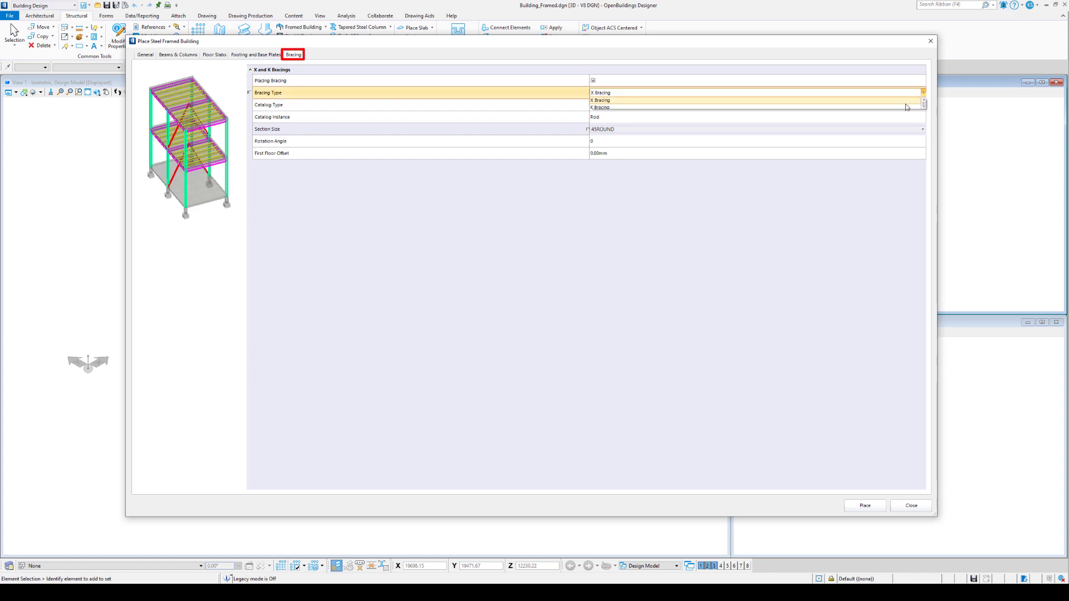
pyautogui.click(898, 101)
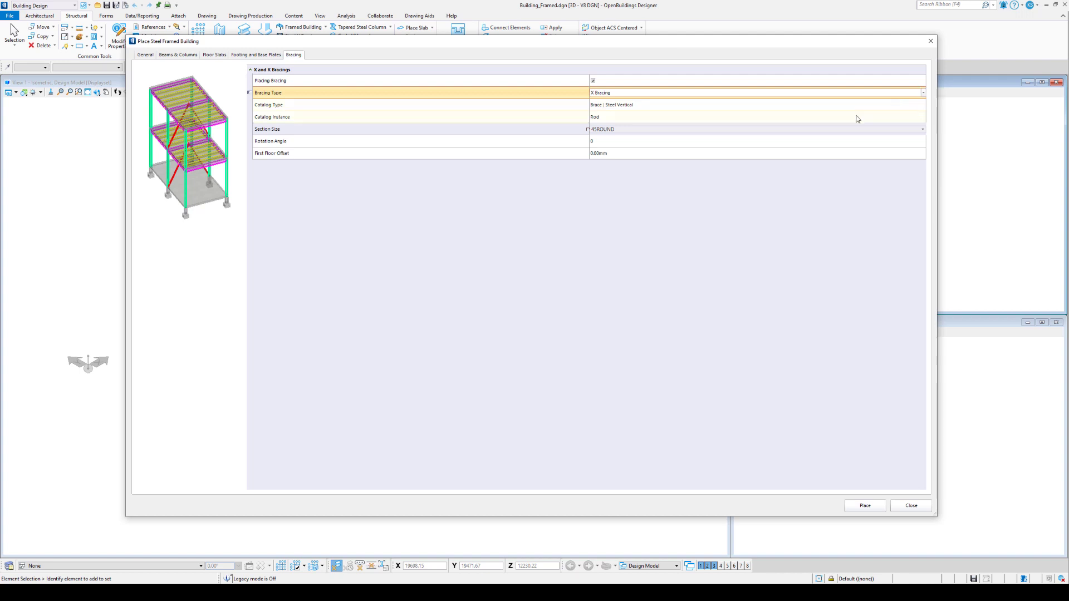
pyautogui.click(900, 129)
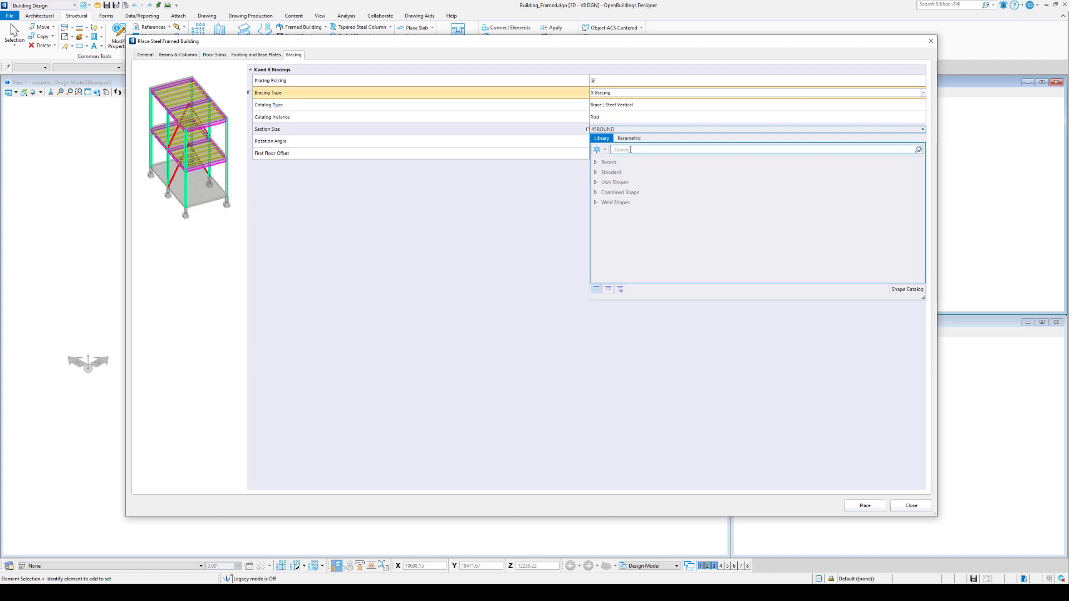
# Step: Search 'ro' in the shape catalog and select the 80ROUND solid round brace section
pyautogui.write('round')
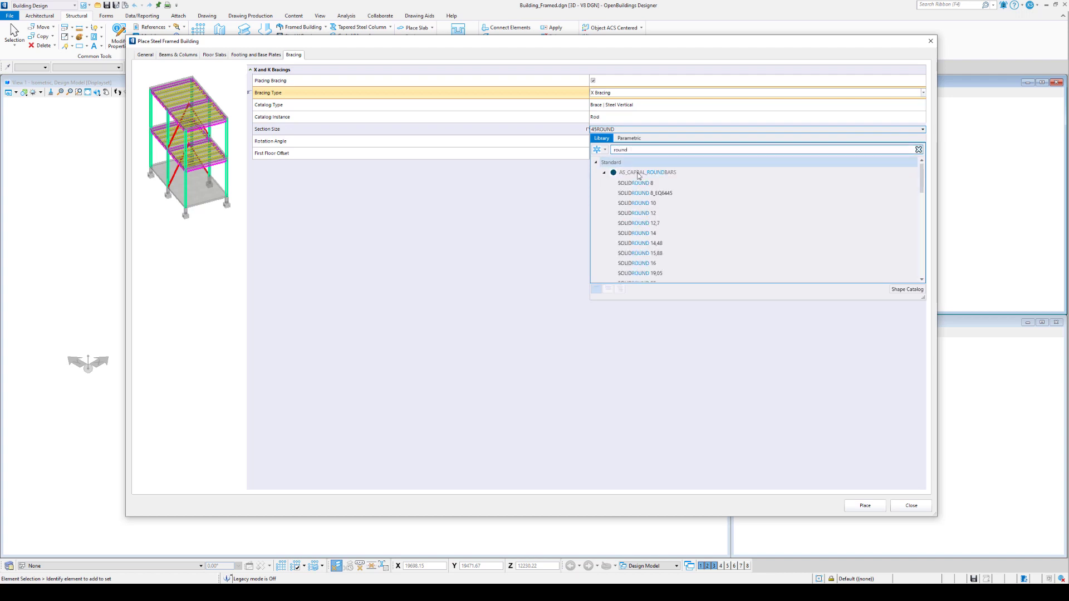
pyautogui.scroll(-7, 655, 222)
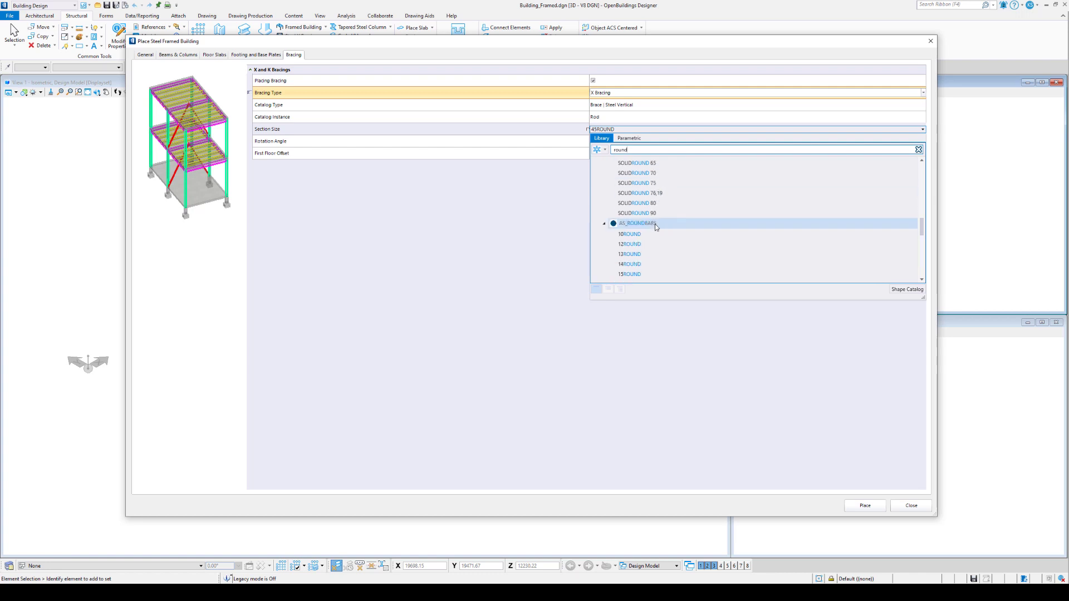
pyautogui.scroll(-5, 655, 224)
pyautogui.click(649, 254)
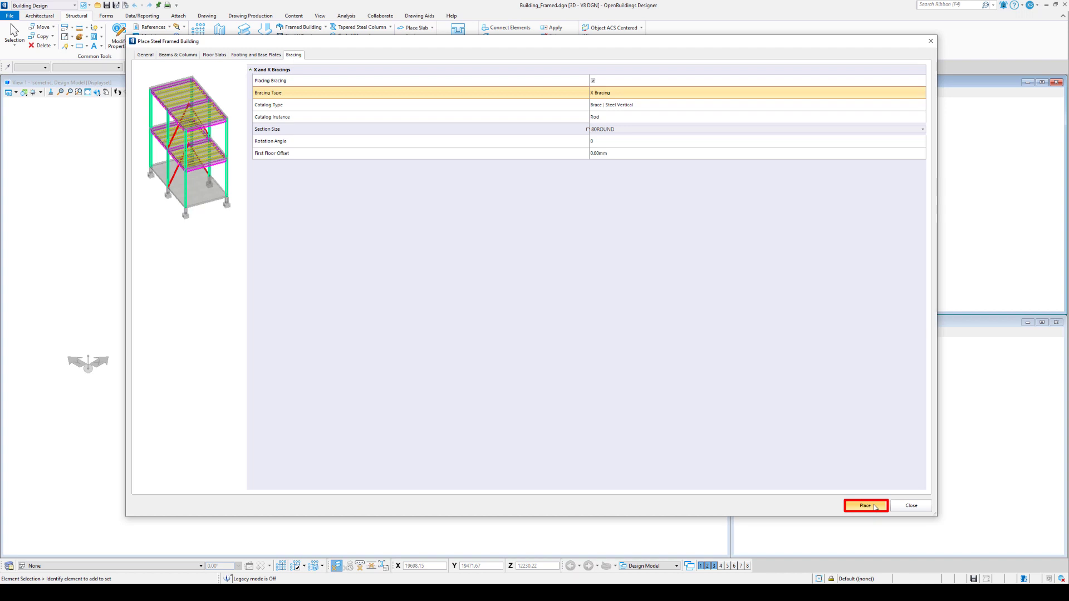
# Step: Place the X-braced steel frame with footings and fit it in Views 1, 2 and 3
pyautogui.click(919, 507)
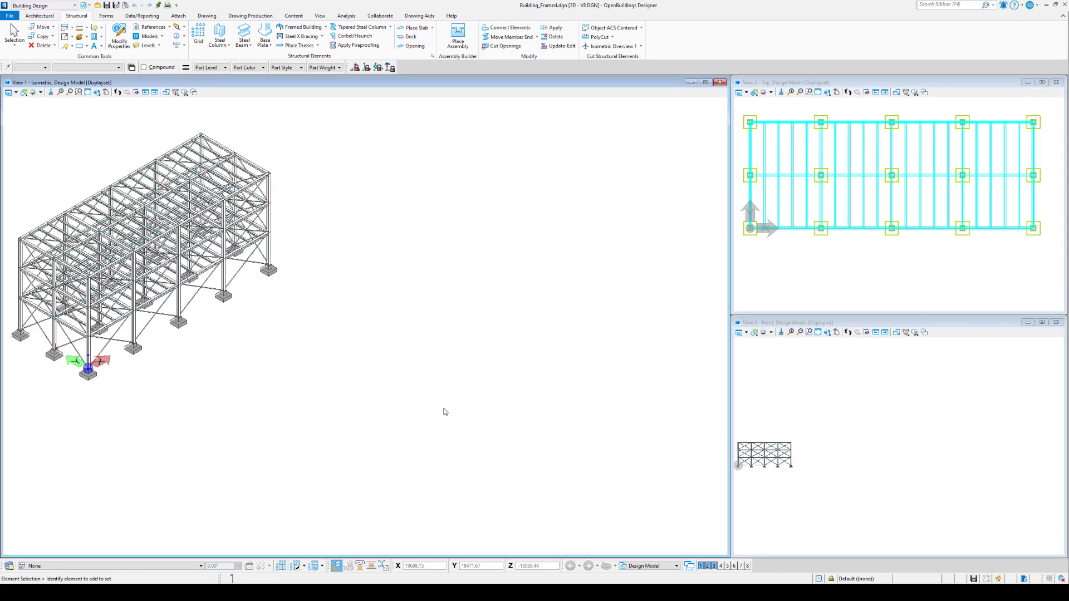
pyautogui.click(87, 92)
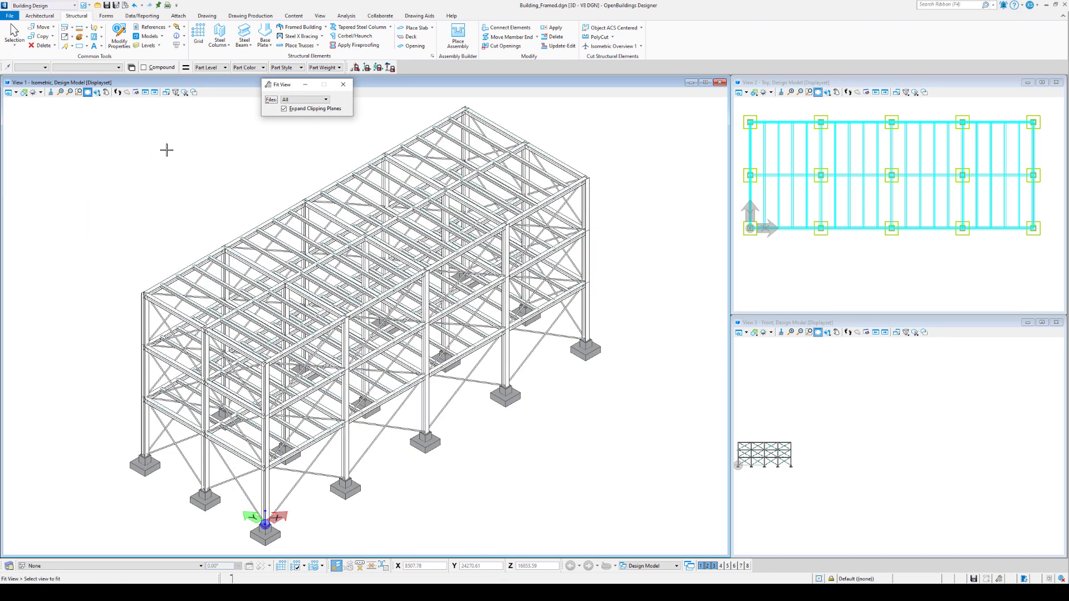
pyautogui.click(746, 236)
pyautogui.click(784, 409)
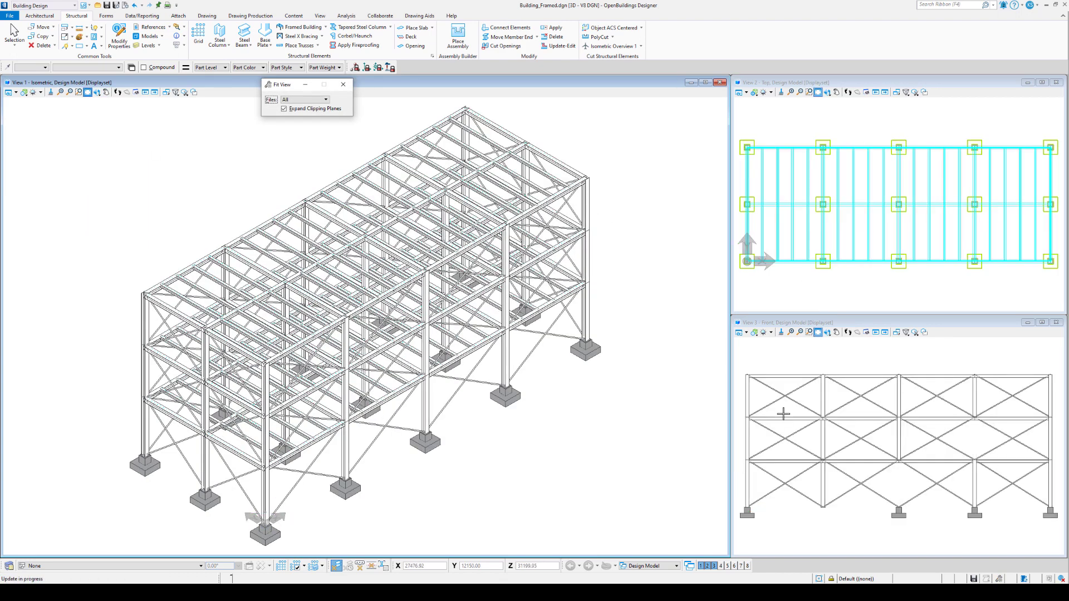
pyautogui.click(343, 84)
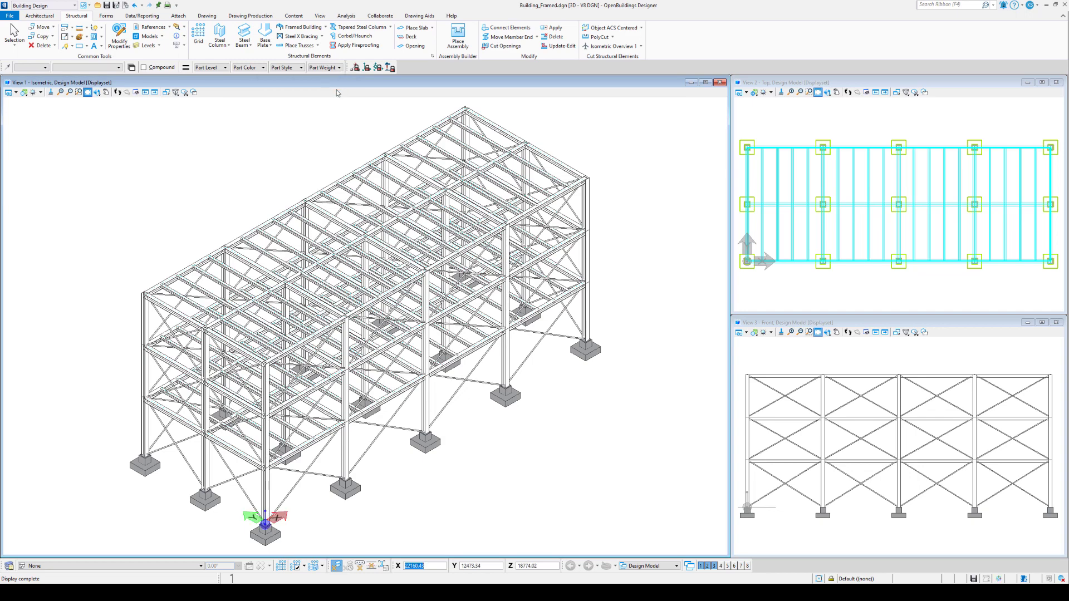
pyautogui.click(14, 33)
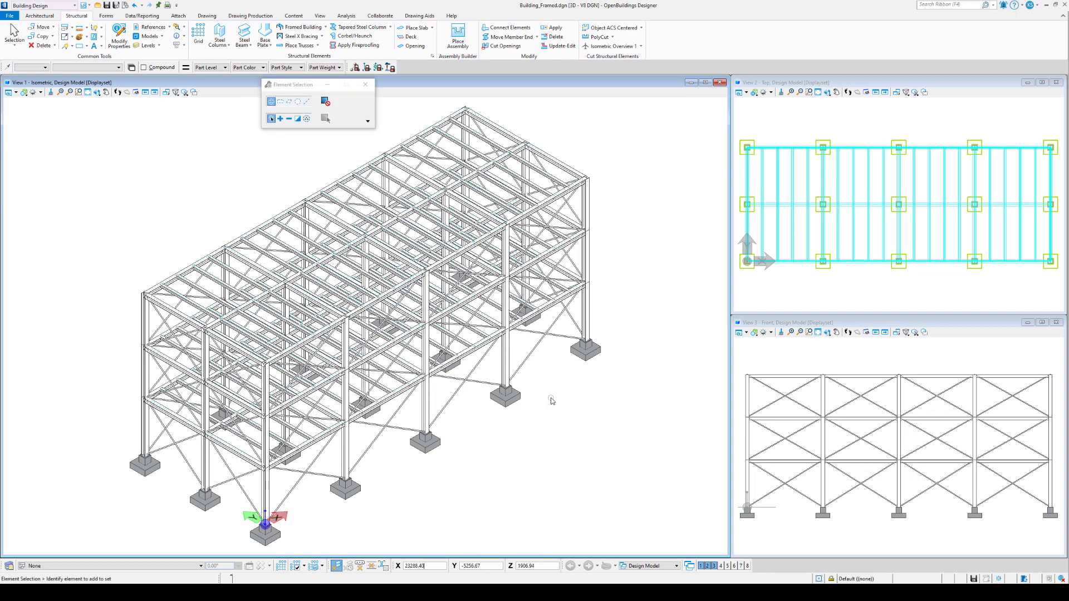
# Step: Orbit View 1 to a low angle to inspect the frame, then switch to the Data/Reporting tab
pyautogui.keyDown('shift'); pyautogui.moveTo(551, 397); pyautogui.dragTo(215, 323, button='middle'); pyautogui.keyUp('shift')
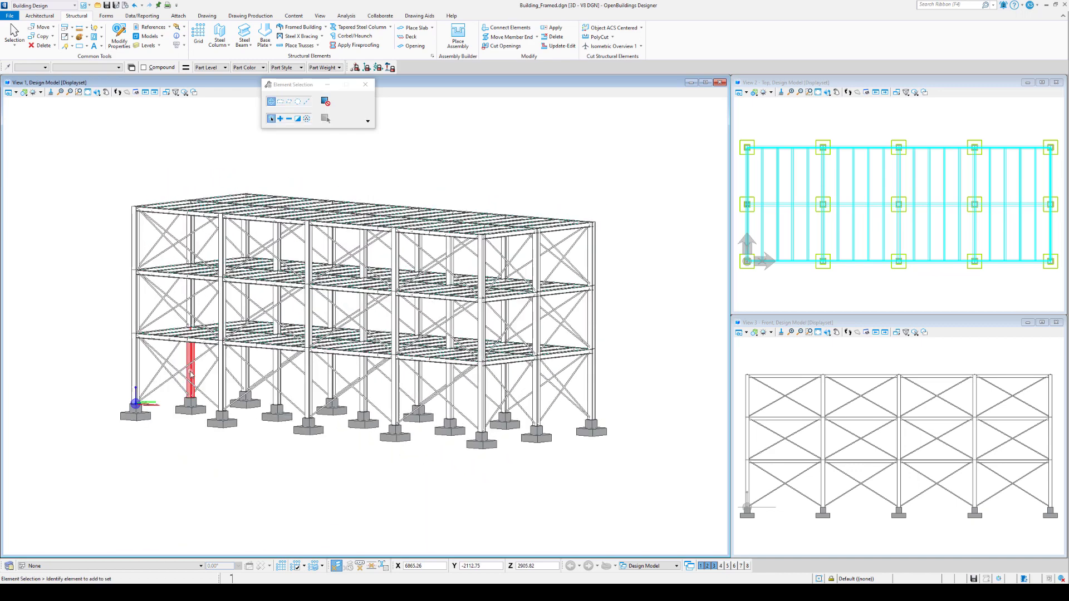
pyautogui.moveTo(191, 374)
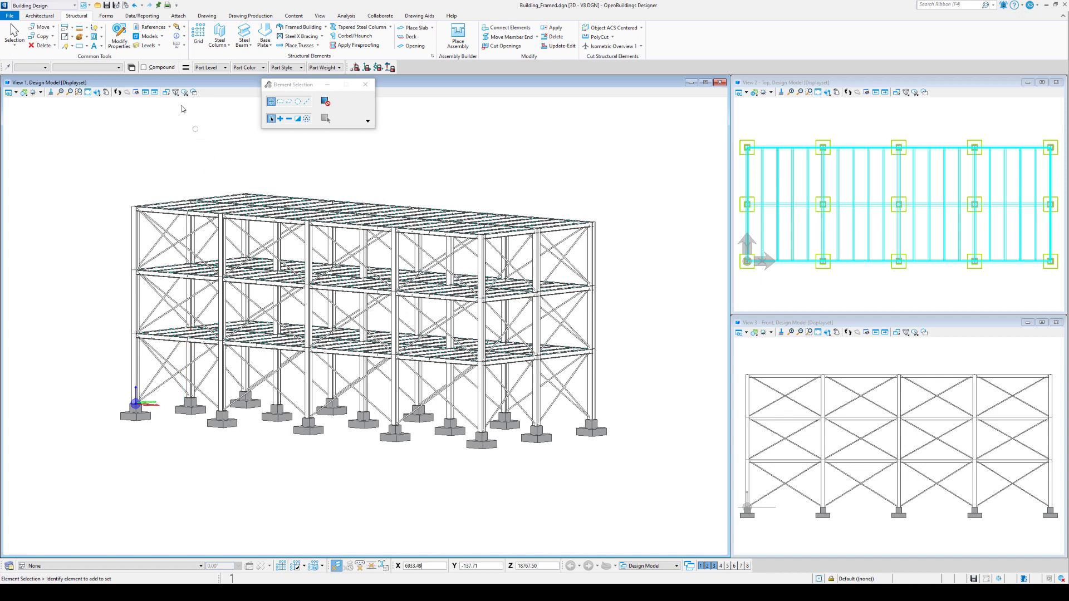
pyautogui.click(141, 17)
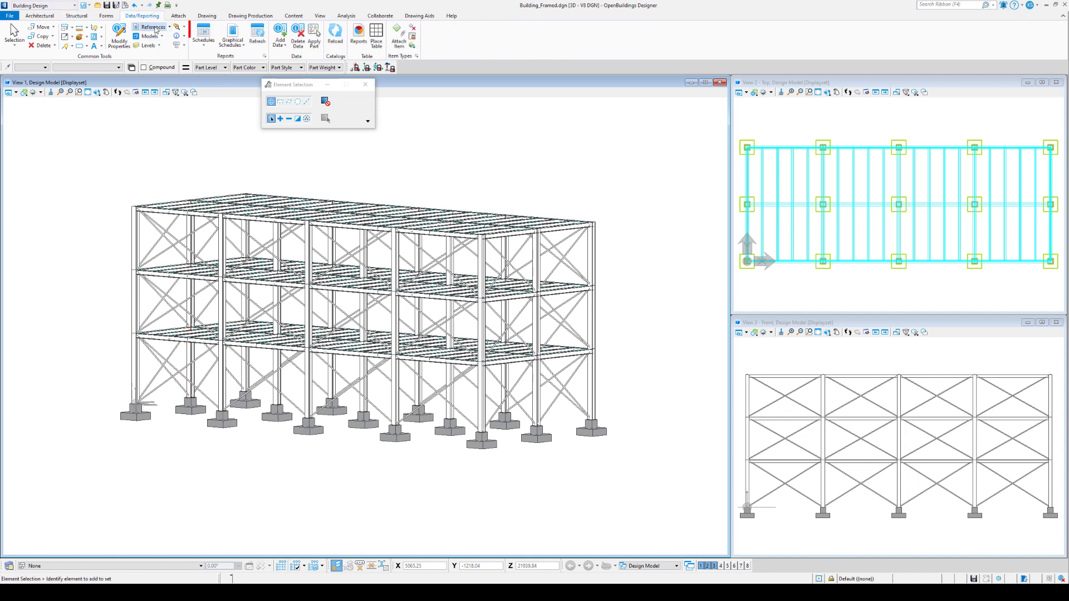
# Step: Review the 144 Brace | Steel Vertical entries, then show the Column Schedule of 90 steel columns
pyautogui.click(204, 36)
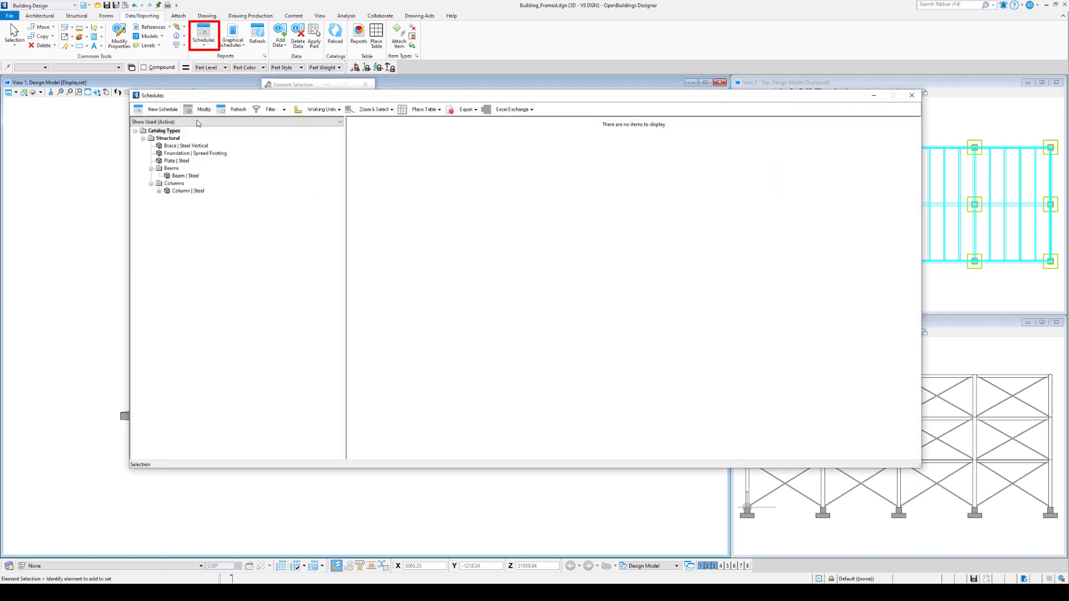
pyautogui.click(191, 146)
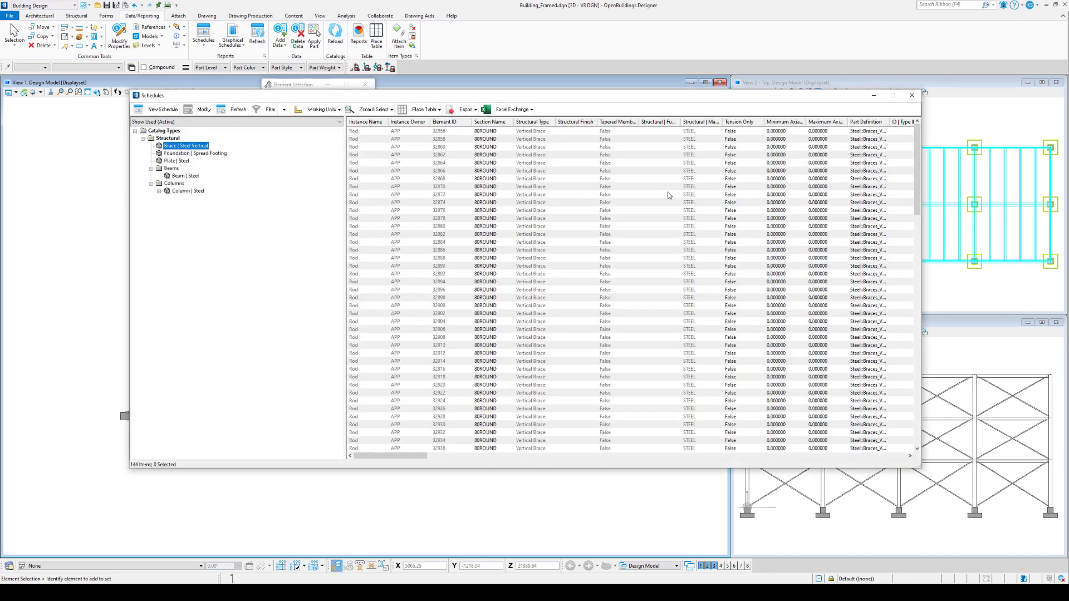
pyautogui.moveTo(919, 183); pyautogui.dragTo(919, 204)
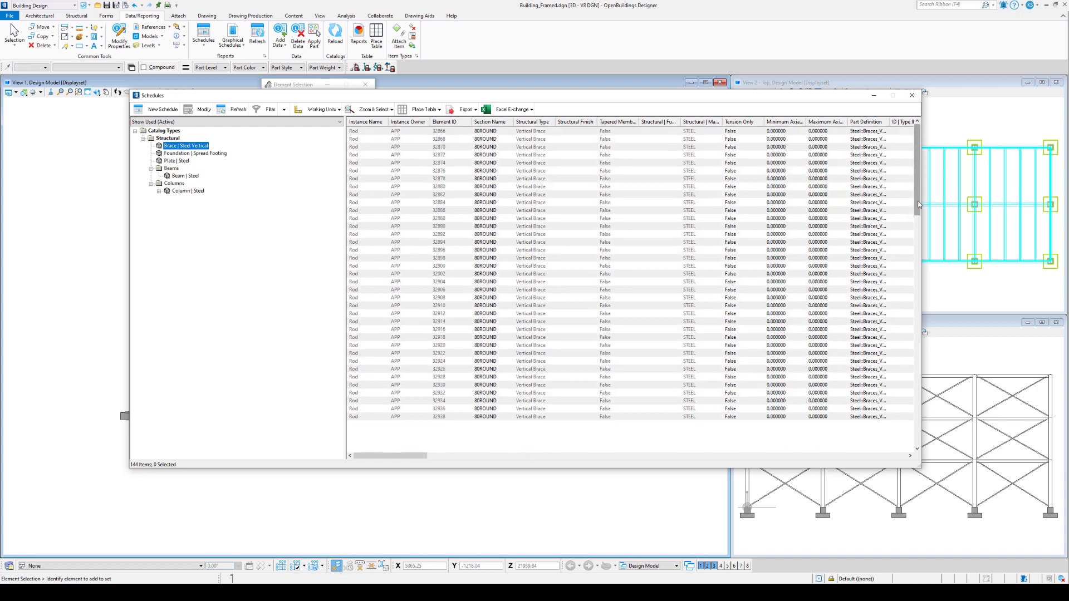
pyautogui.scroll(-5, 913, 268)
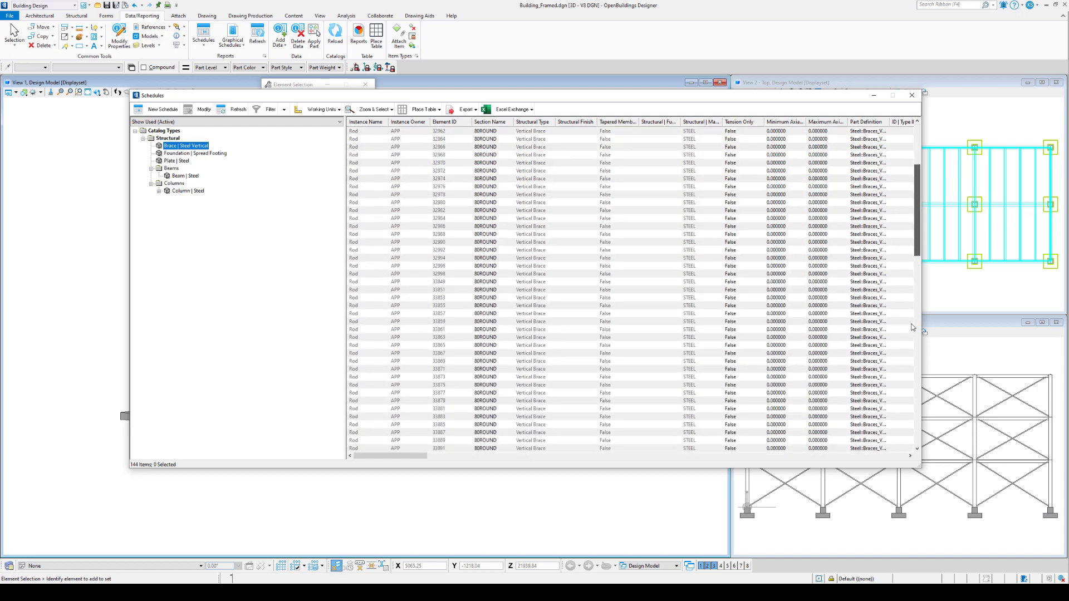
pyautogui.scroll(-4, 912, 327)
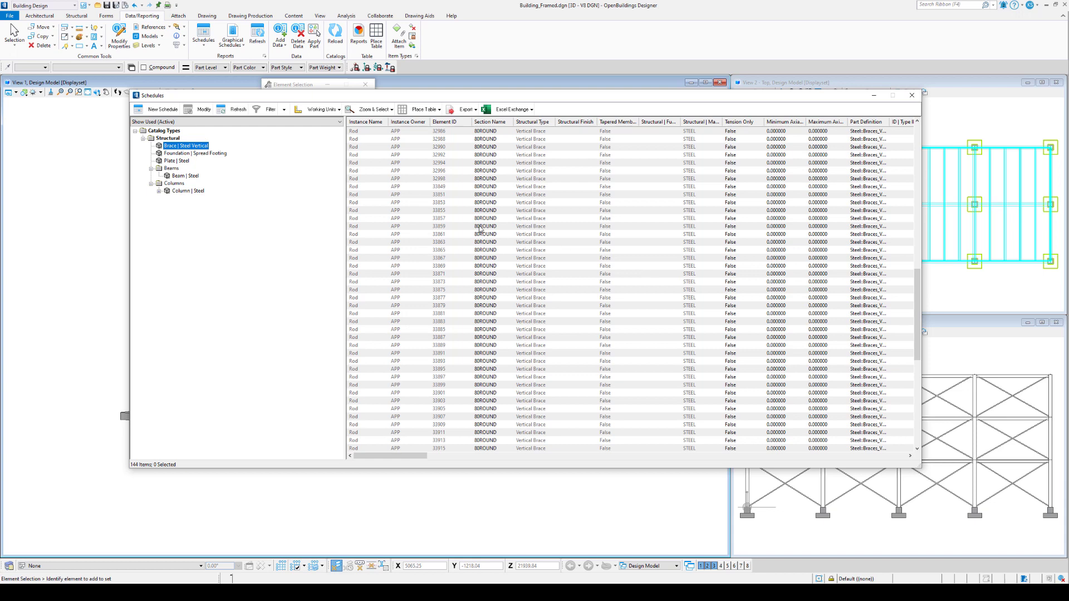
pyautogui.click(159, 191)
pyautogui.click(186, 199)
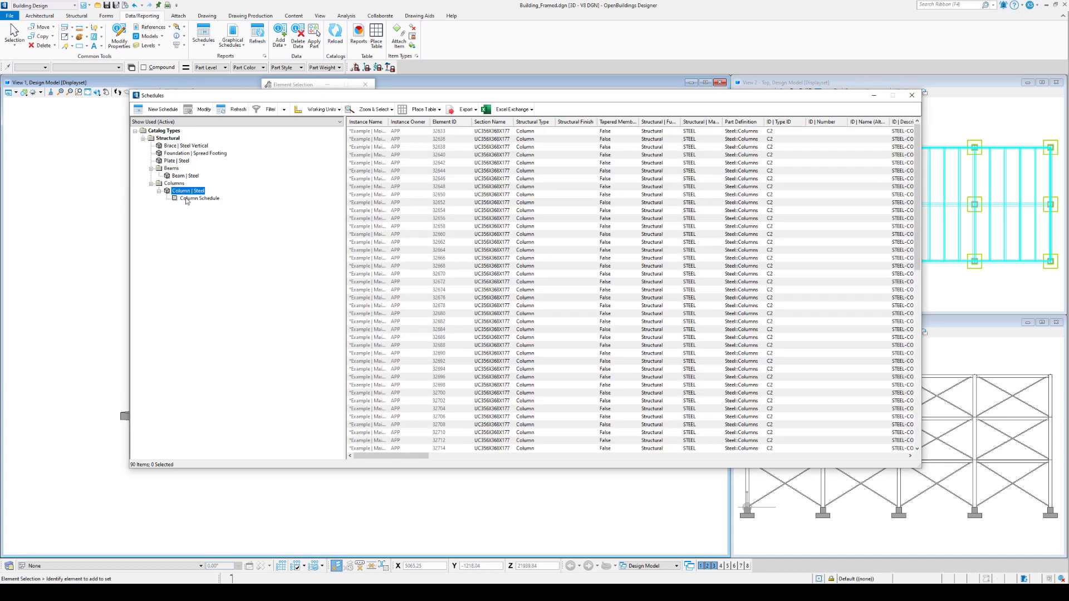